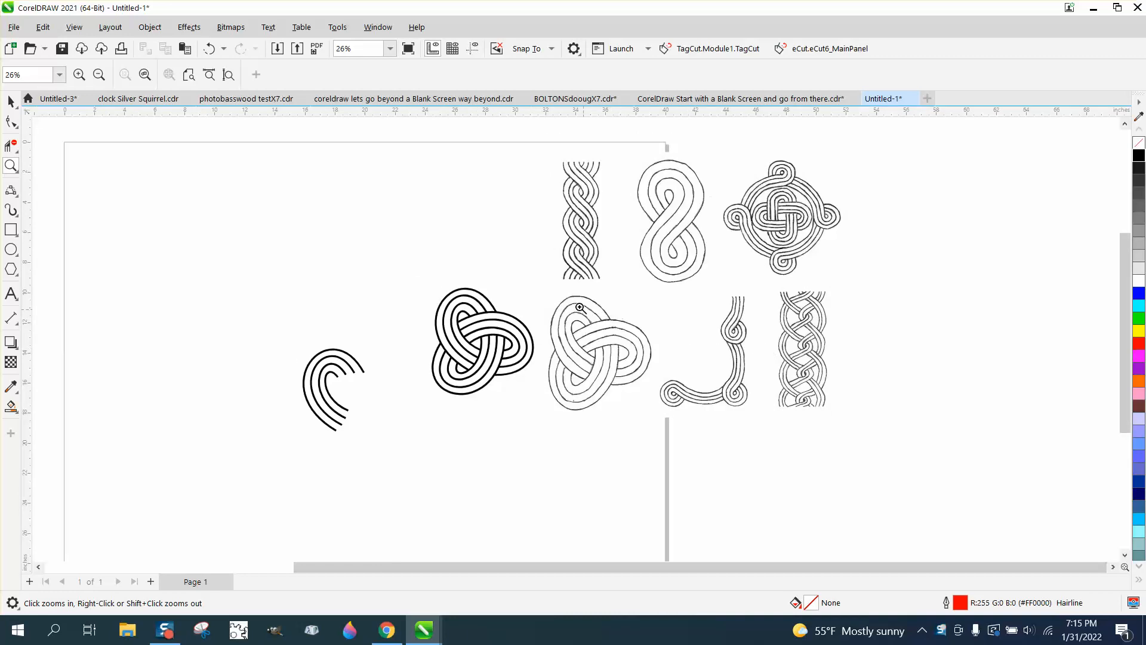
Examine the scanned three-loop knot sketch and compare it with the finished bold-line version beside it.
{"action": "left_click_drag", "start_coordinate": [526, 288], "coordinate": [672, 405]}
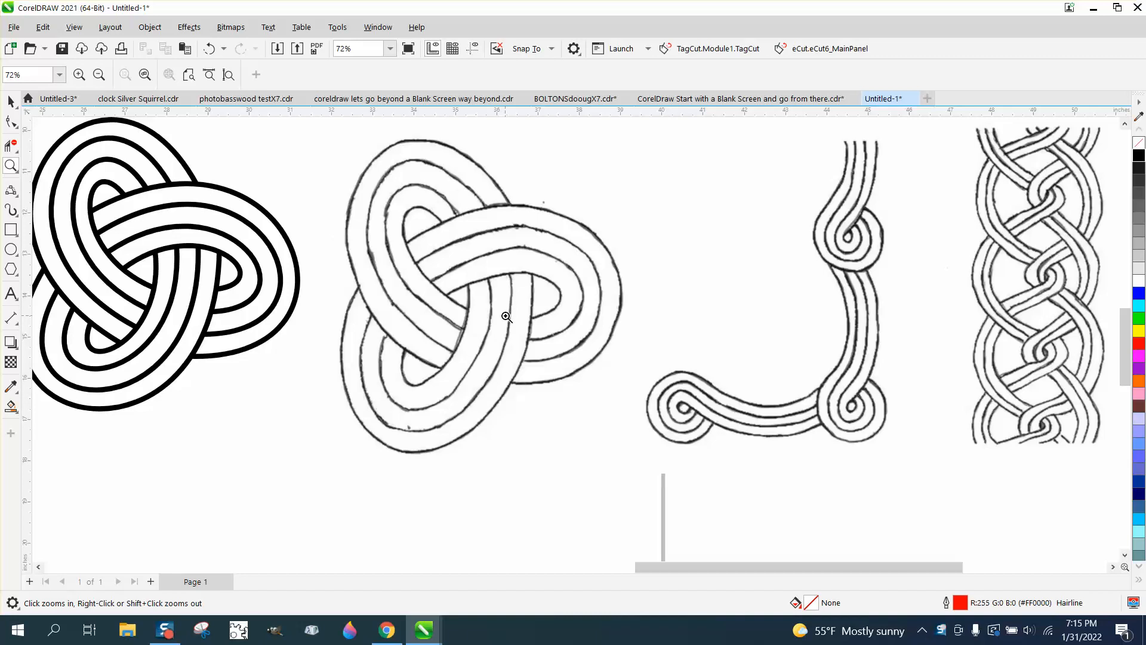
{"action": "scroll", "coordinate": [507, 316], "scroll_direction": "down", "scroll_amount": 1}
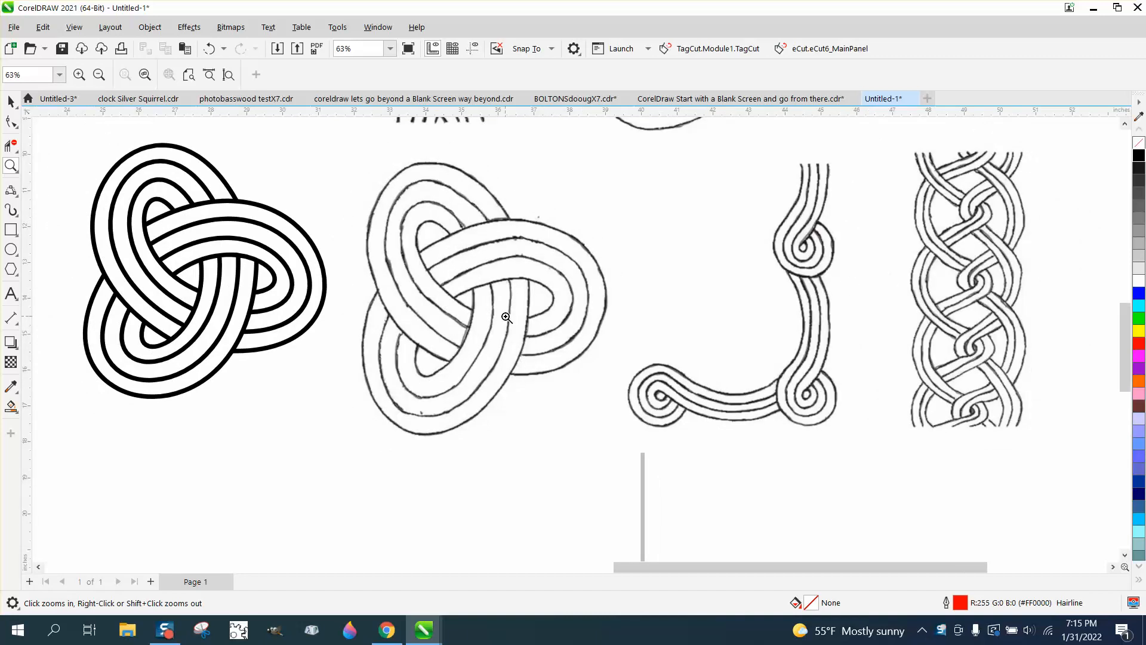
{"action": "scroll", "coordinate": [506, 317], "scroll_direction": "down", "scroll_amount": 1}
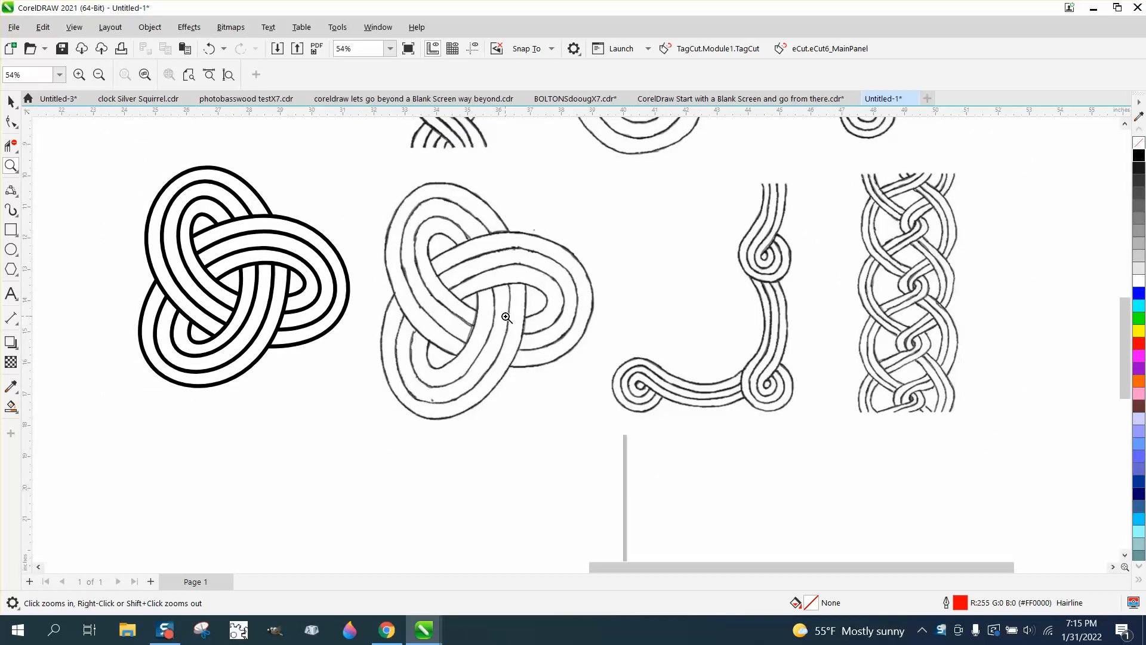
{"action": "scroll", "coordinate": [506, 317], "scroll_direction": "down", "scroll_amount": 1}
{"action": "scroll", "coordinate": [506, 316], "scroll_direction": "down", "scroll_amount": 1}
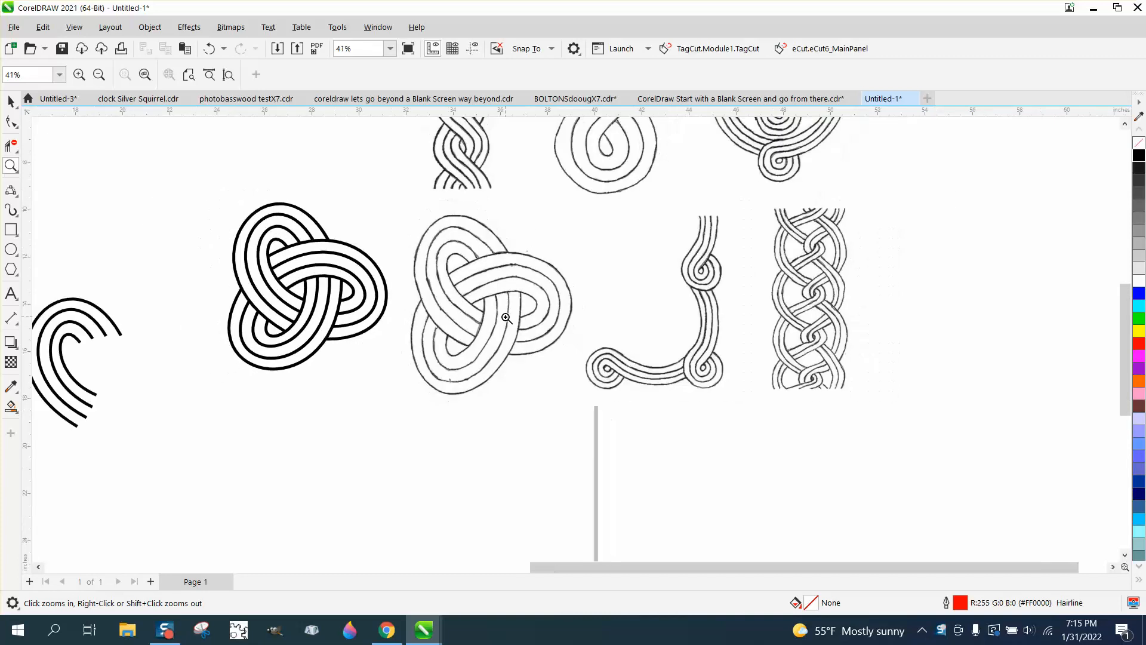
{"action": "left_click_drag", "start_coordinate": [211, 189], "coordinate": [439, 373]}
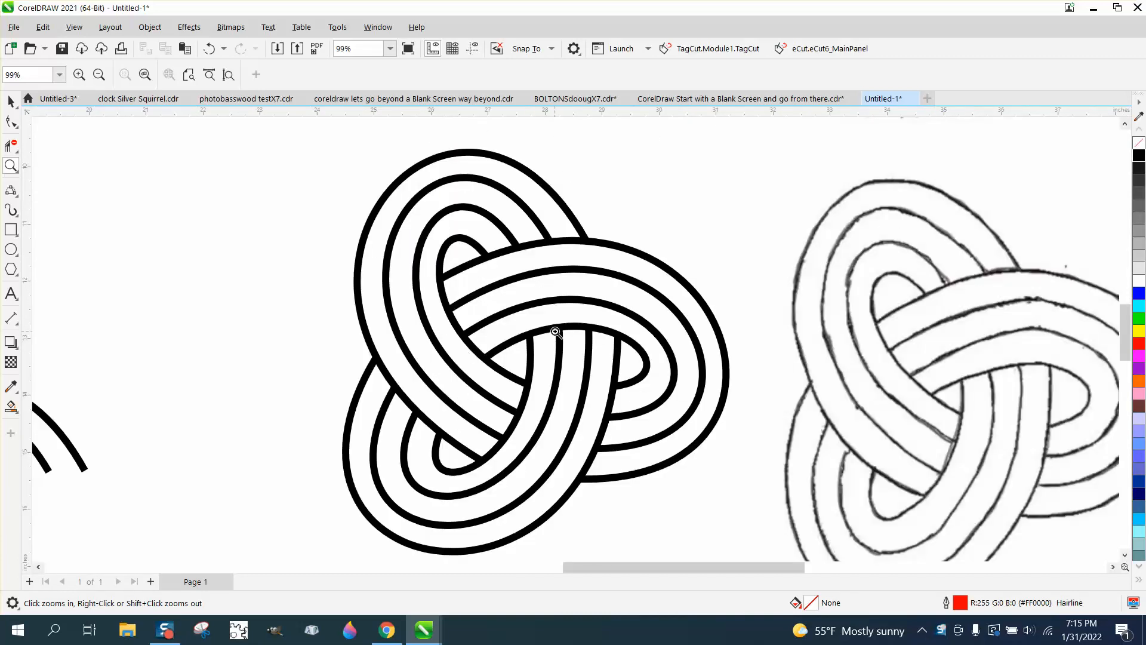
{"action": "scroll", "coordinate": [555, 331], "scroll_direction": "down", "scroll_amount": 5}
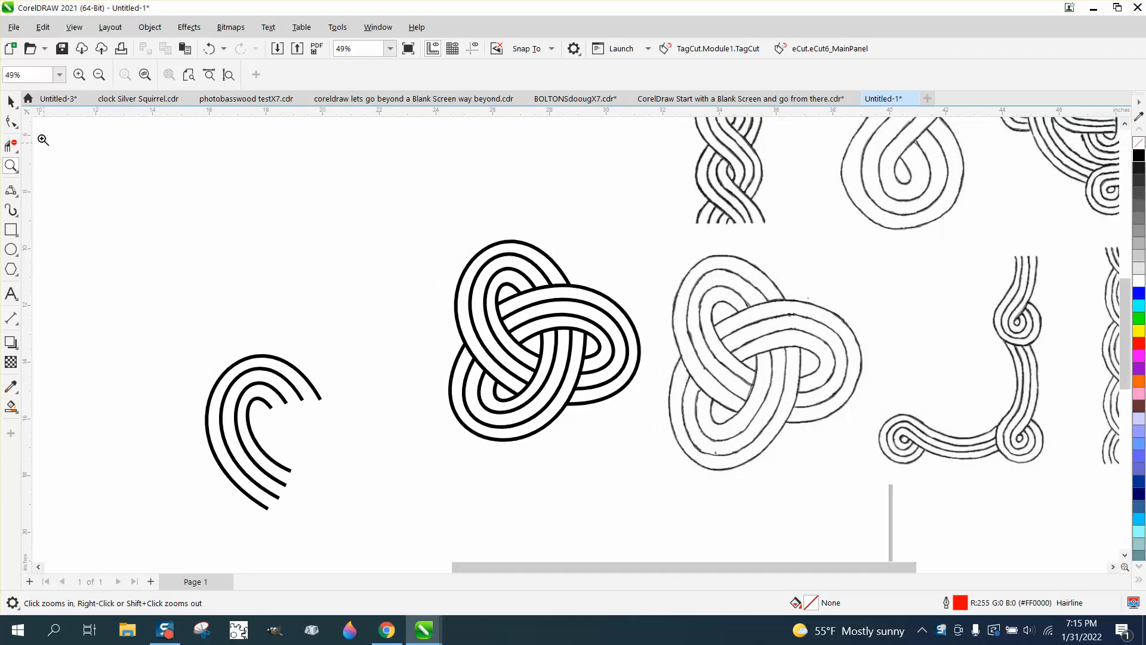
Move the finished bold-line knot away from the scanned sketch to the empty area above the partial loop.
{"action": "left_click", "coordinate": [10, 102]}
{"action": "left_click_drag", "start_coordinate": [612, 409], "coordinate": [615, 412]}
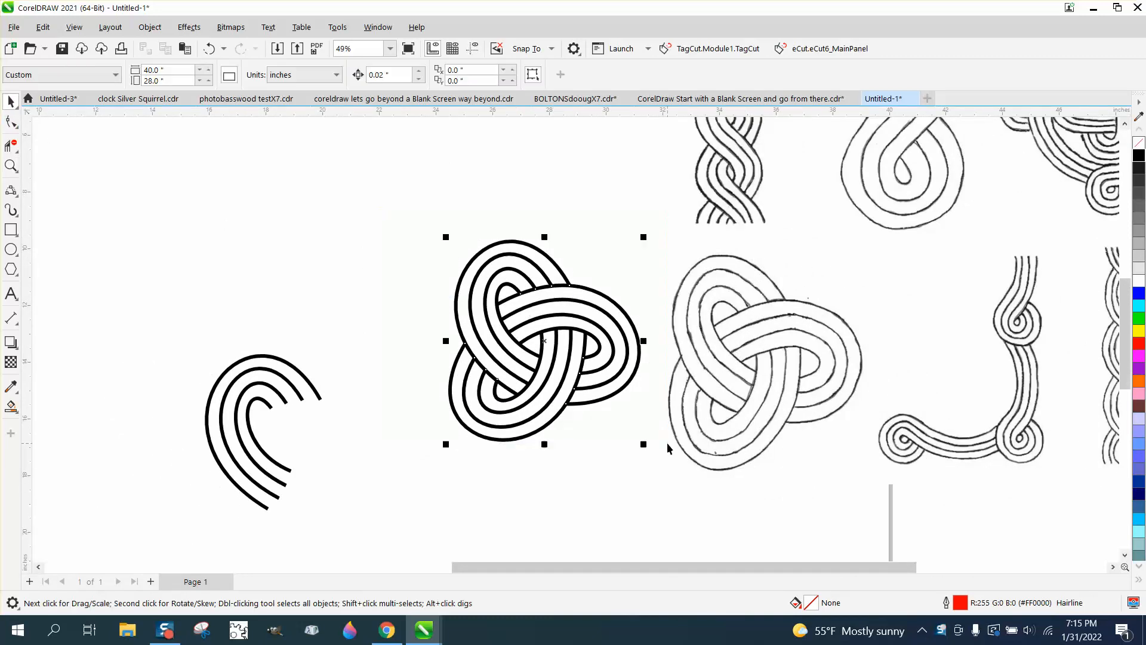
{"action": "left_click_drag", "start_coordinate": [541, 343], "coordinate": [166, 224]}
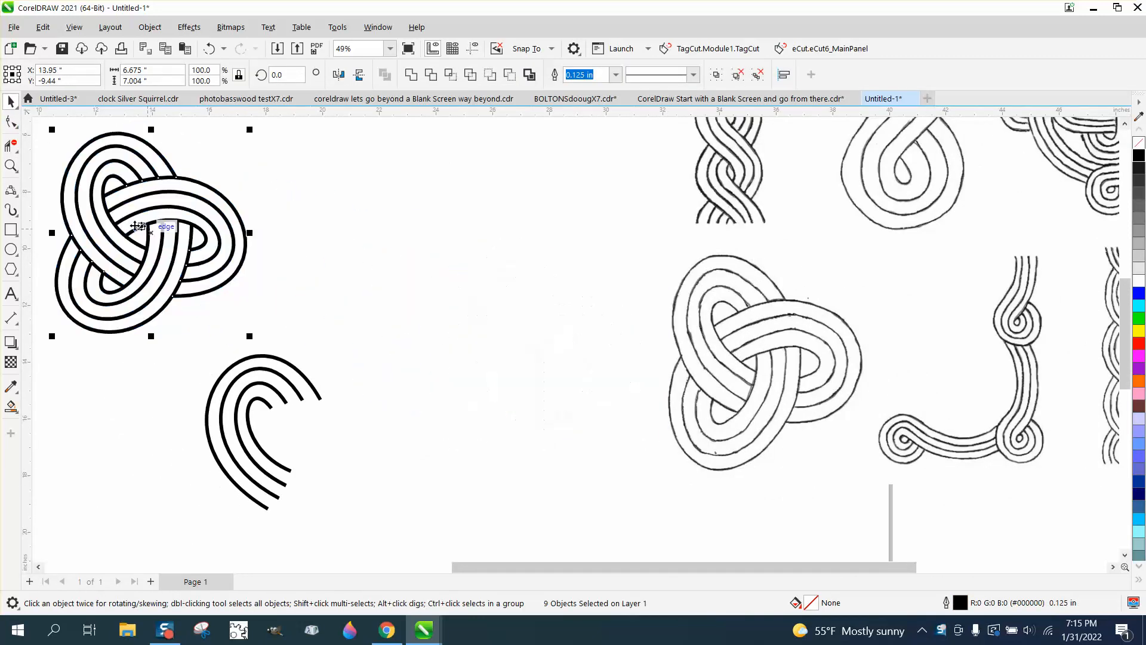
Trace the outer edge of the scanned knot's upper loop with a 3-Point Curve about 4 in wide and 3 in high.
{"action": "left_click", "coordinate": [10, 165]}
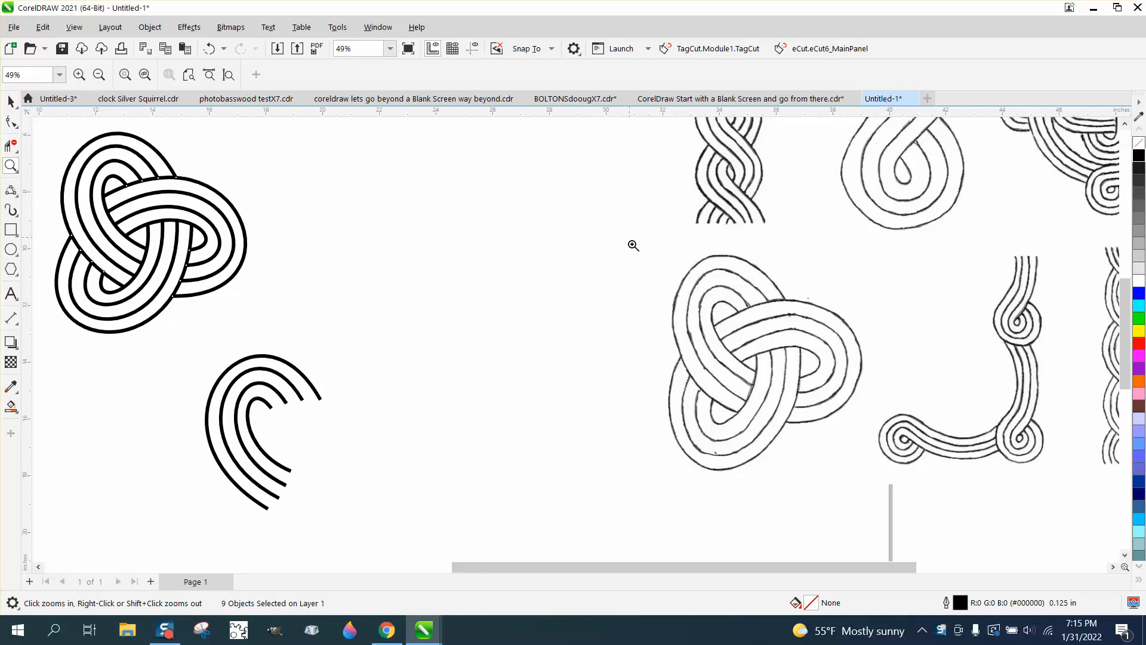
{"action": "left_click_drag", "start_coordinate": [633, 245], "coordinate": [908, 504]}
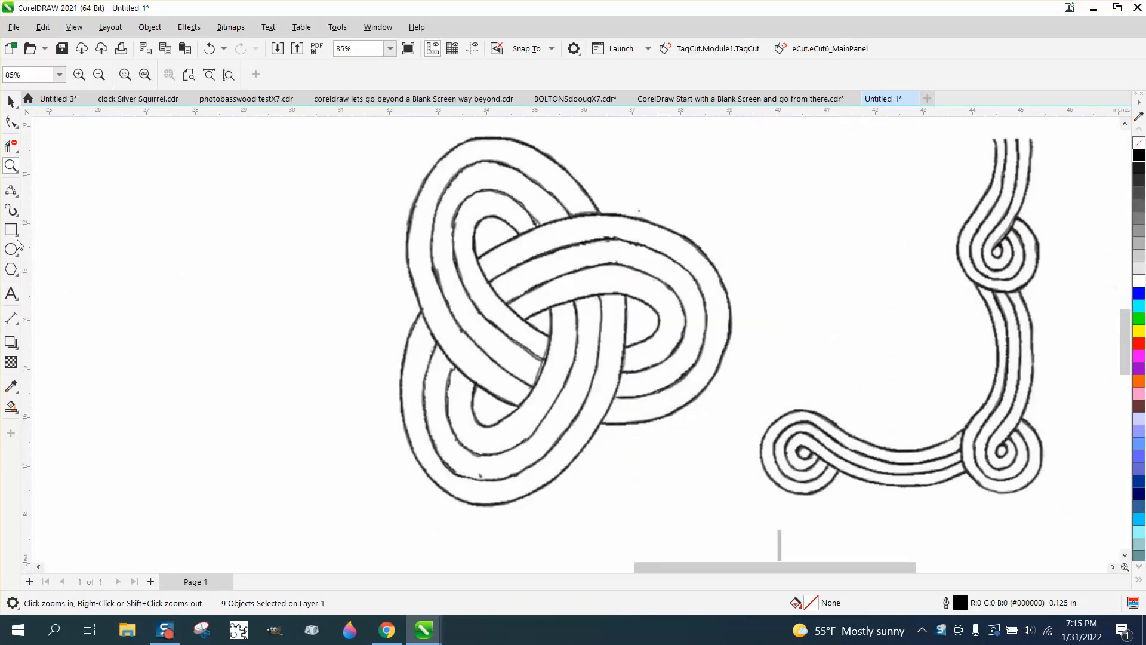
{"action": "left_click", "coordinate": [17, 199]}
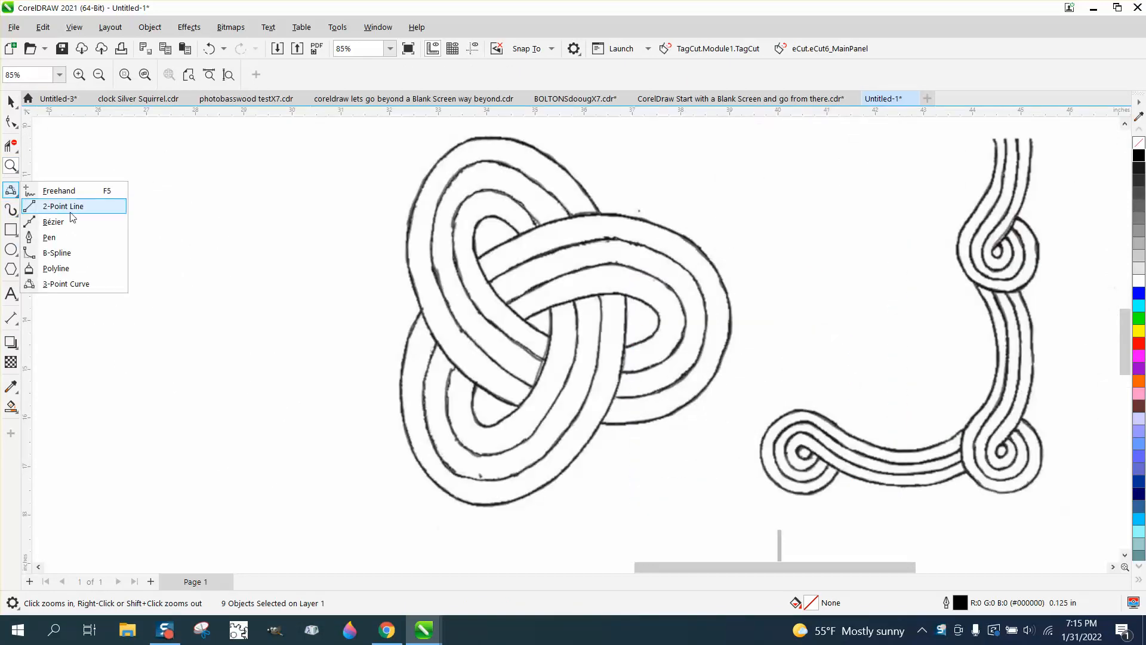
{"action": "left_click", "coordinate": [65, 285]}
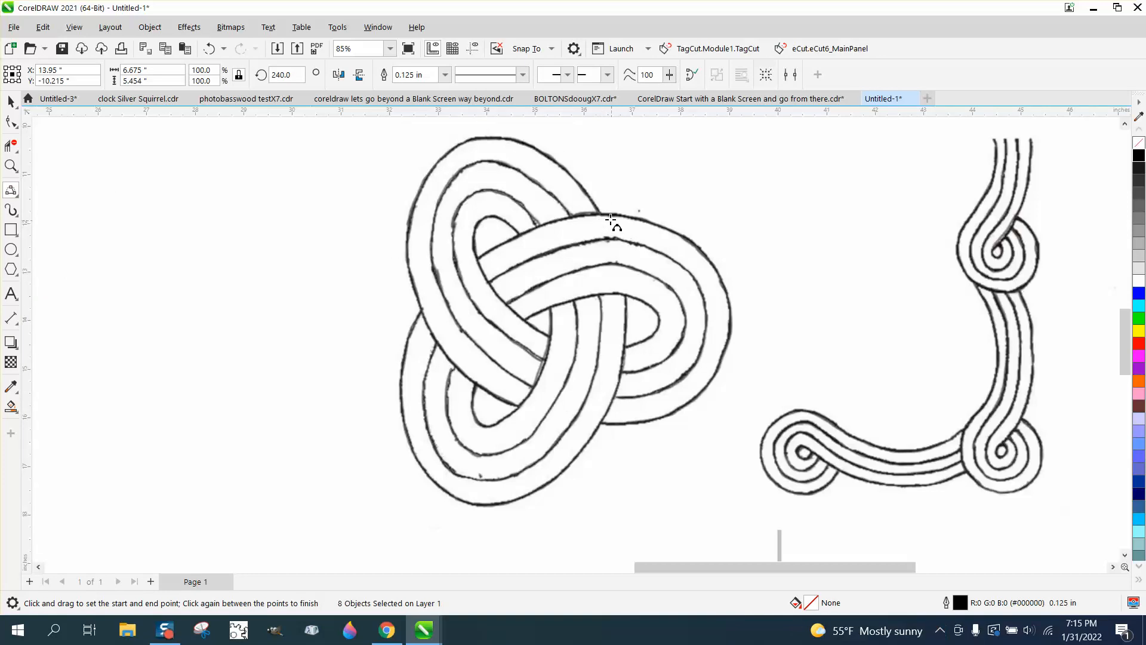
{"action": "left_click_drag", "start_coordinate": [605, 214], "coordinate": [410, 280]}
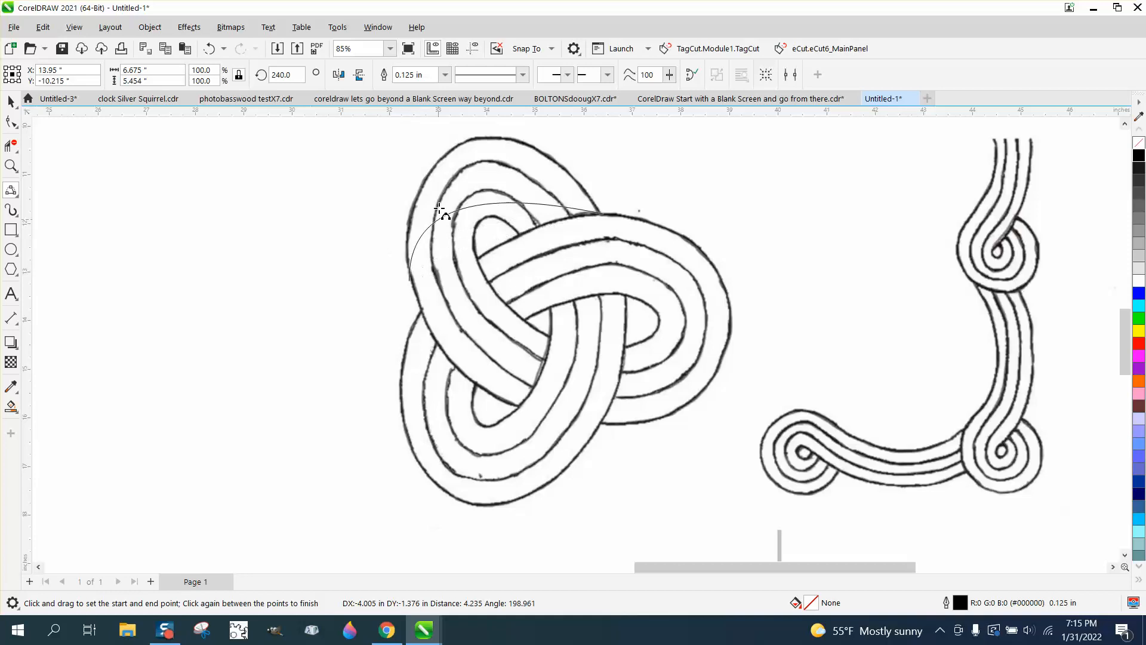
{"action": "left_click", "coordinate": [479, 140]}
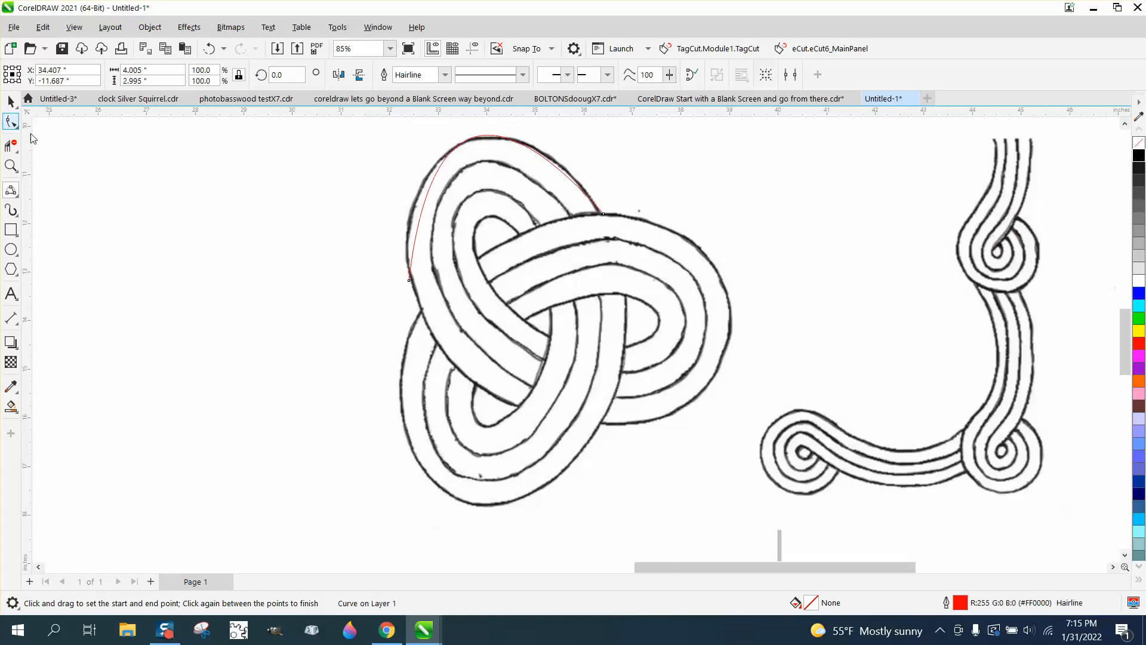
Reshape the traced arc by adjusting the control handles of both end nodes to follow the upper loop's outer edge.
{"action": "left_click", "coordinate": [11, 122]}
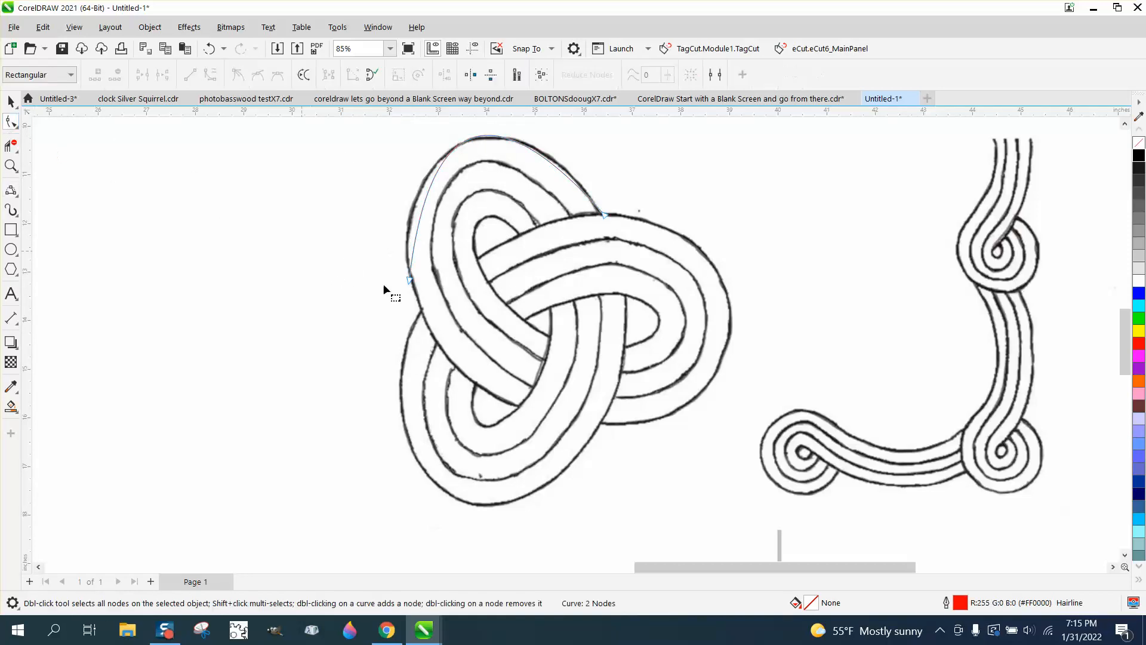
{"action": "left_click", "coordinate": [411, 280]}
{"action": "scroll", "coordinate": [414, 230], "scroll_direction": "down", "scroll_amount": 2}
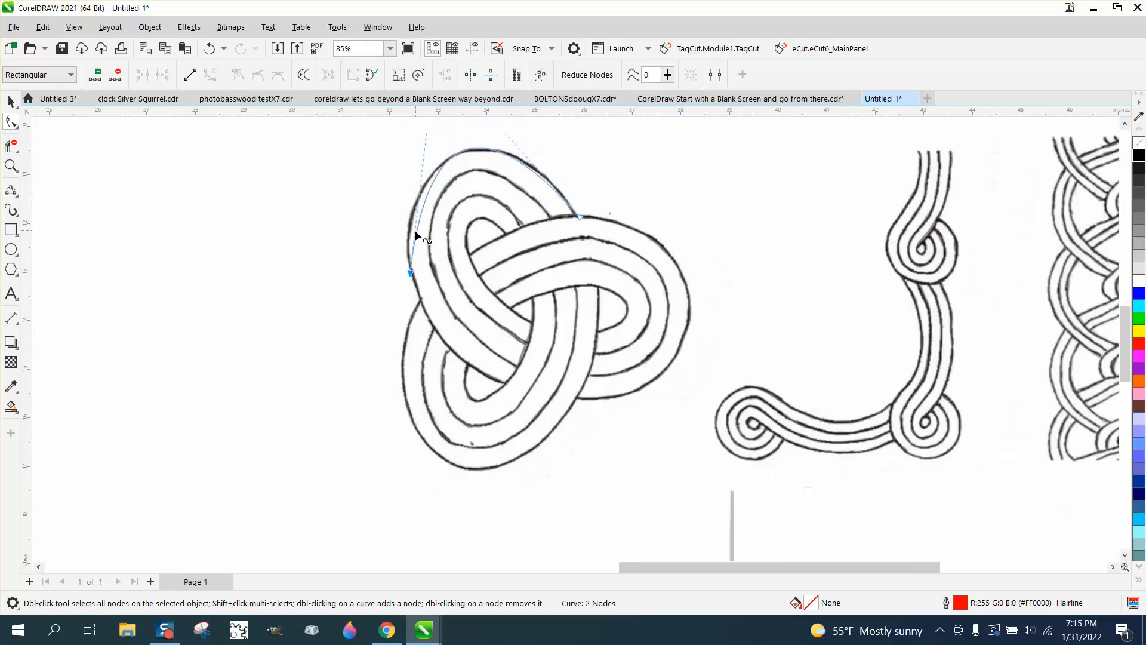
{"action": "left_click_drag", "start_coordinate": [427, 144], "coordinate": [399, 153]}
{"action": "left_click_drag", "start_coordinate": [479, 122], "coordinate": [480, 178]}
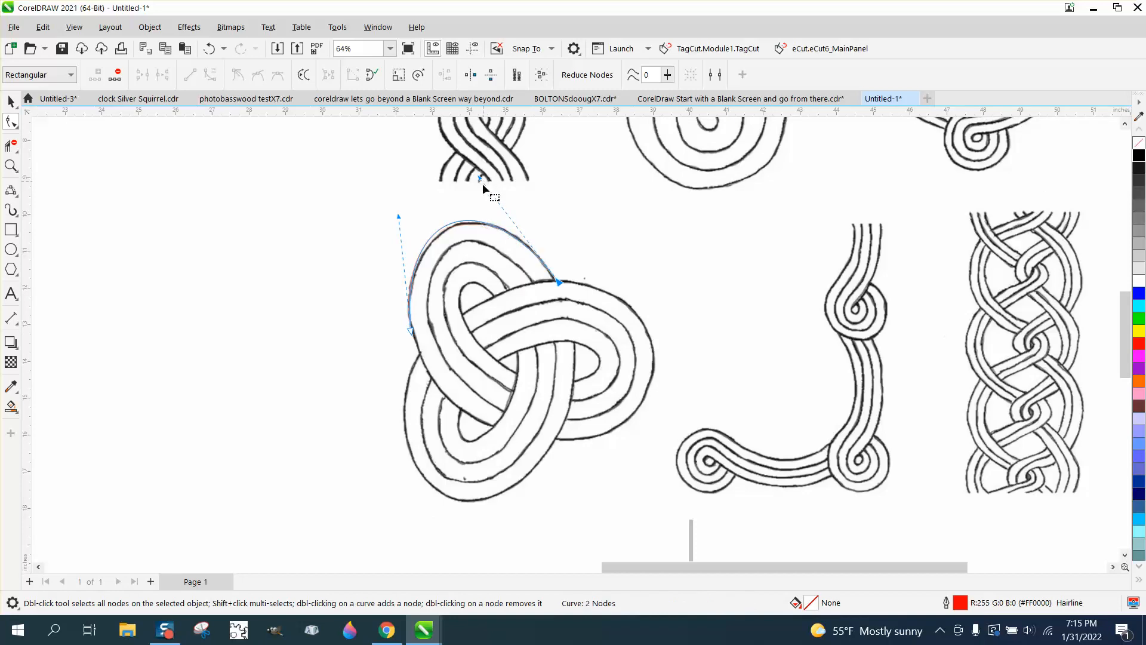
Extend the outer arc from its lower end with another 3-Point Curve along the loop's outer edge to the crossing strand.
{"action": "left_click", "coordinate": [17, 197]}
{"action": "left_click", "coordinate": [74, 284]}
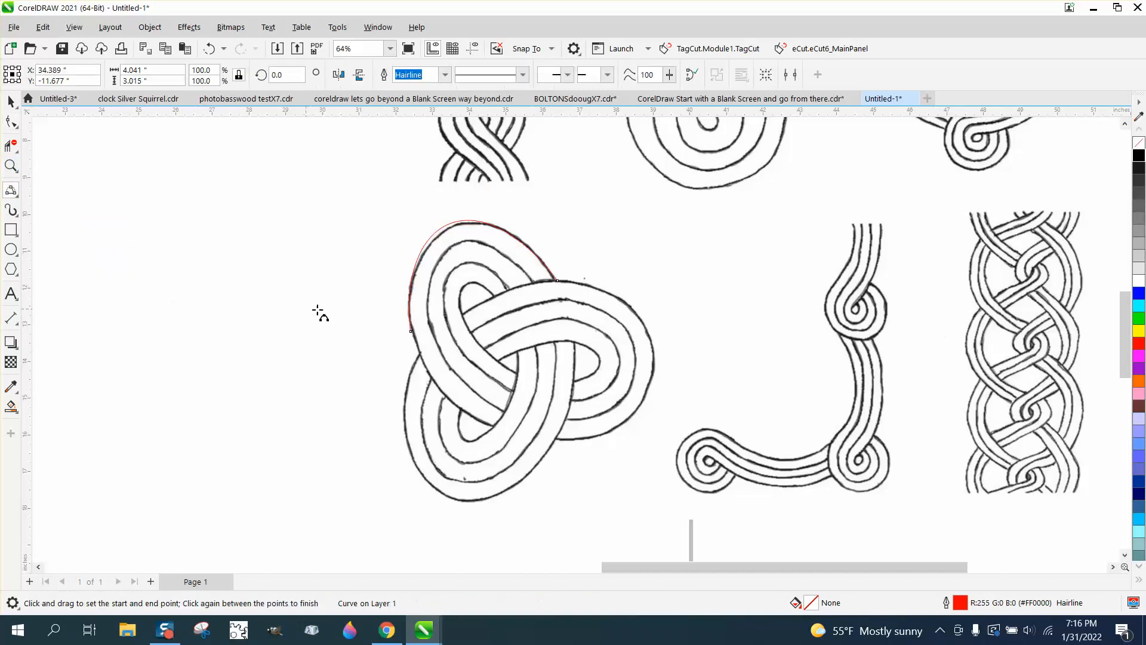
{"action": "left_click_drag", "start_coordinate": [411, 330], "coordinate": [494, 427]}
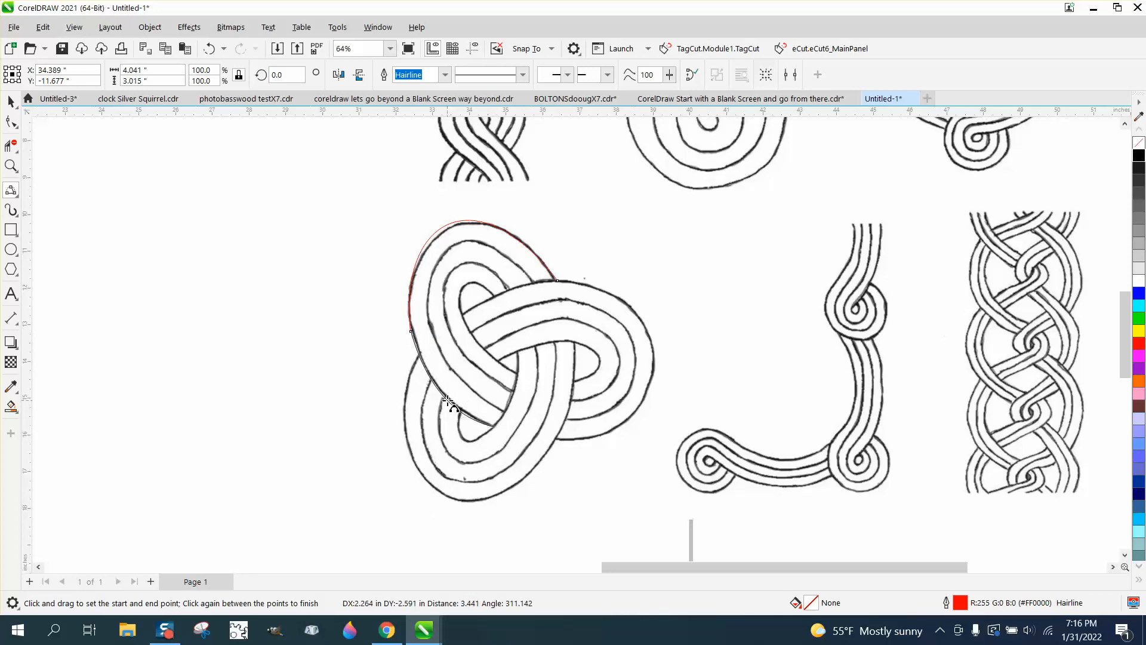
{"action": "left_click", "coordinate": [447, 400]}
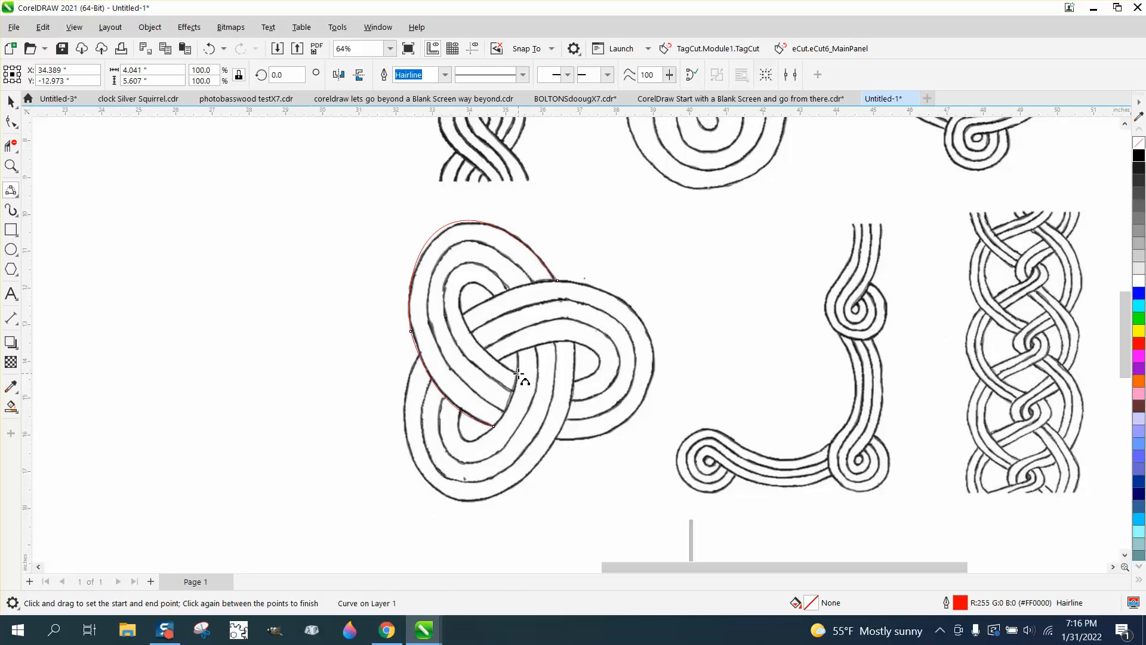
Trace the innermost line of the upper loop with two connected 3-Point Curves, about 1.5 in wide and 2.4 in high overall.
{"action": "left_click_drag", "start_coordinate": [495, 297], "coordinate": [515, 374]}
{"action": "left_click", "coordinate": [466, 284]}
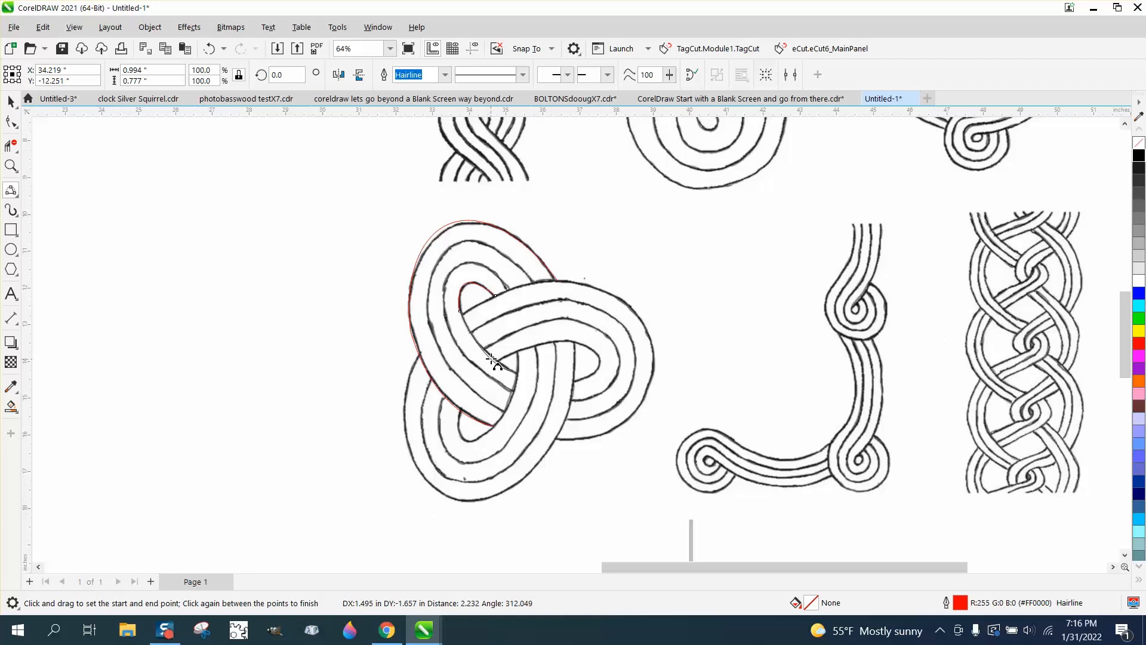
{"action": "left_click", "coordinate": [487, 354]}
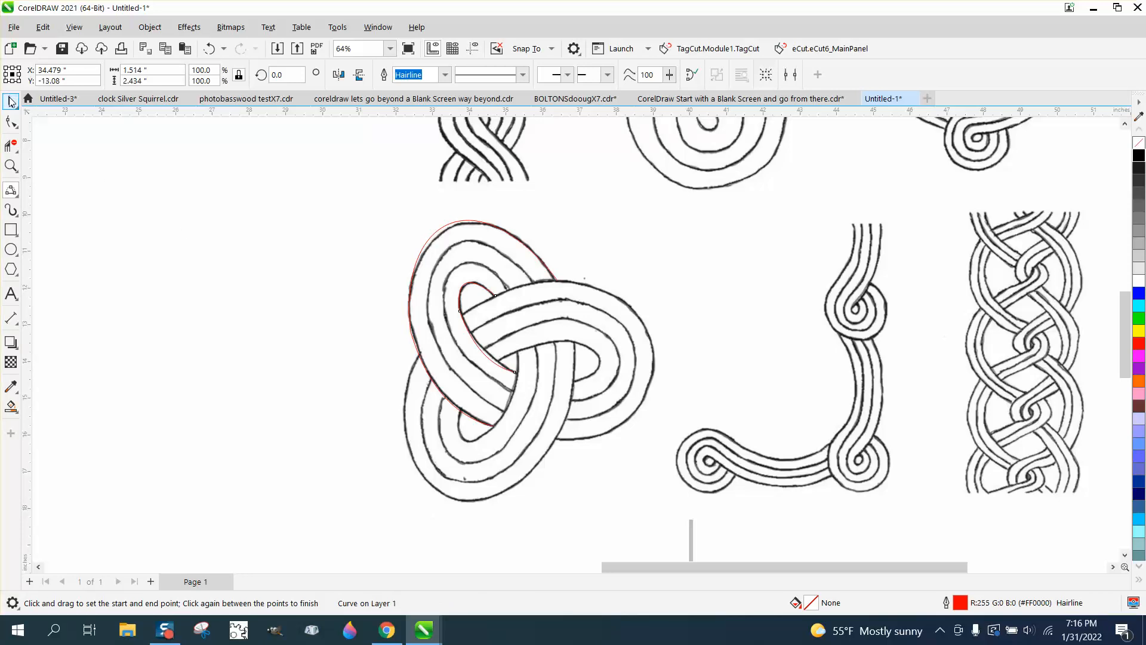
Move the traced outer and inner curves together off the scan into the blank space beside it.
{"action": "left_click", "coordinate": [11, 103]}
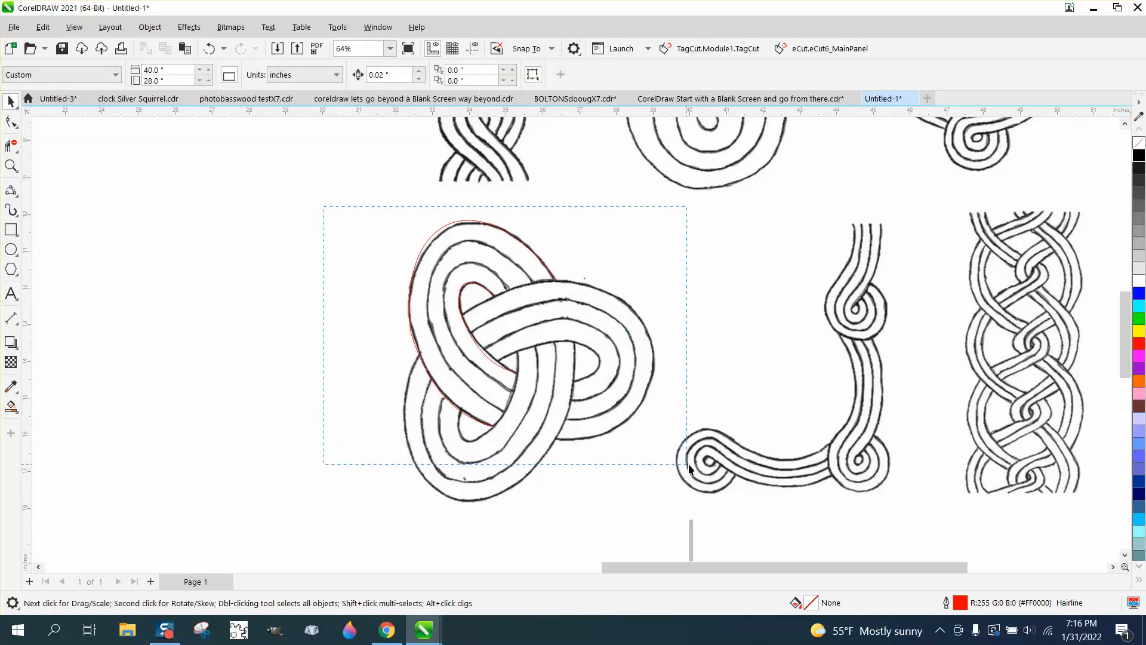
{"action": "left_click_drag", "start_coordinate": [688, 468], "coordinate": [689, 467]}
{"action": "left_click_drag", "start_coordinate": [480, 327], "coordinate": [261, 328]}
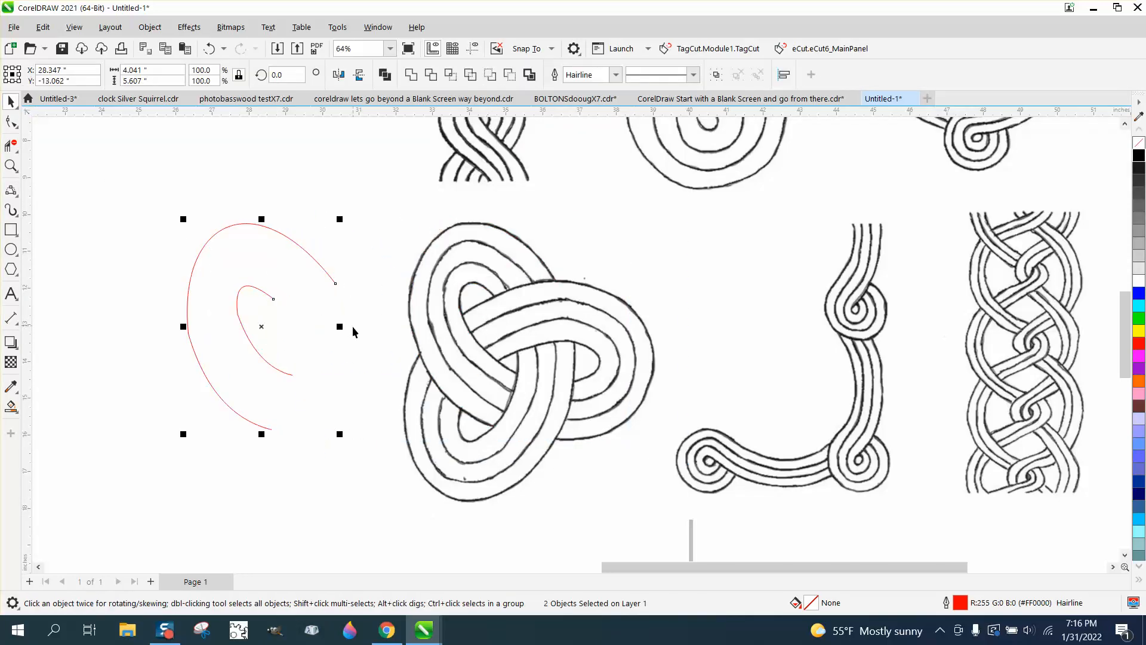
Delete the middle node from both the inner and the outer curve to smooth them.
{"action": "left_click", "coordinate": [11, 166]}
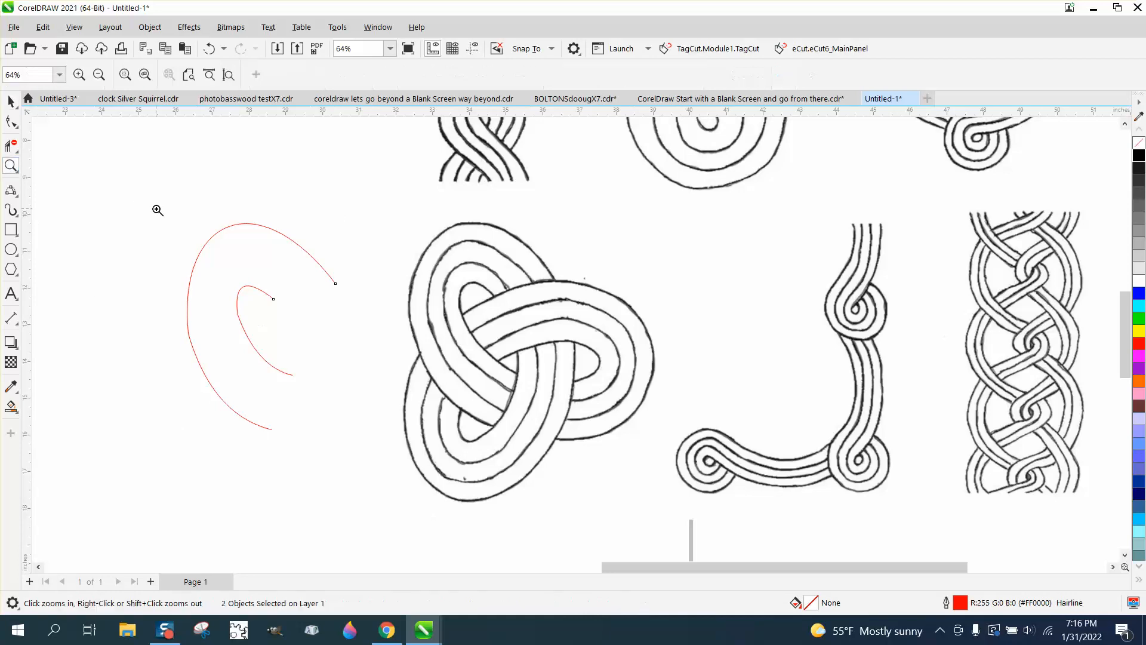
{"action": "left_click_drag", "start_coordinate": [519, 514], "coordinate": [519, 514]}
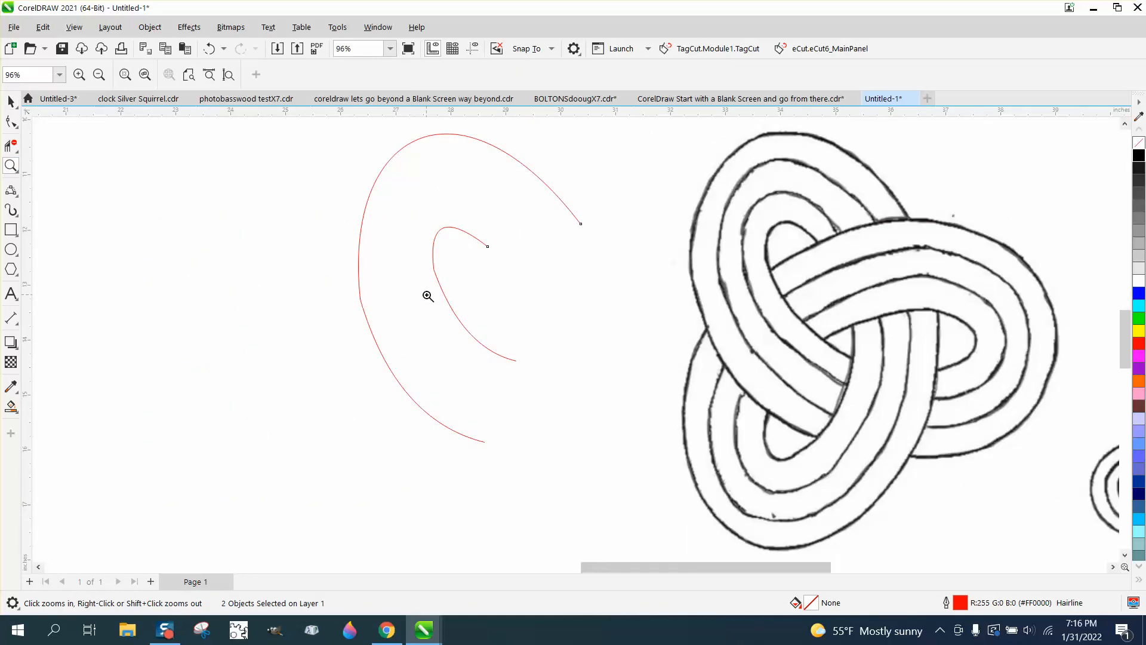
{"action": "left_click", "coordinate": [11, 121]}
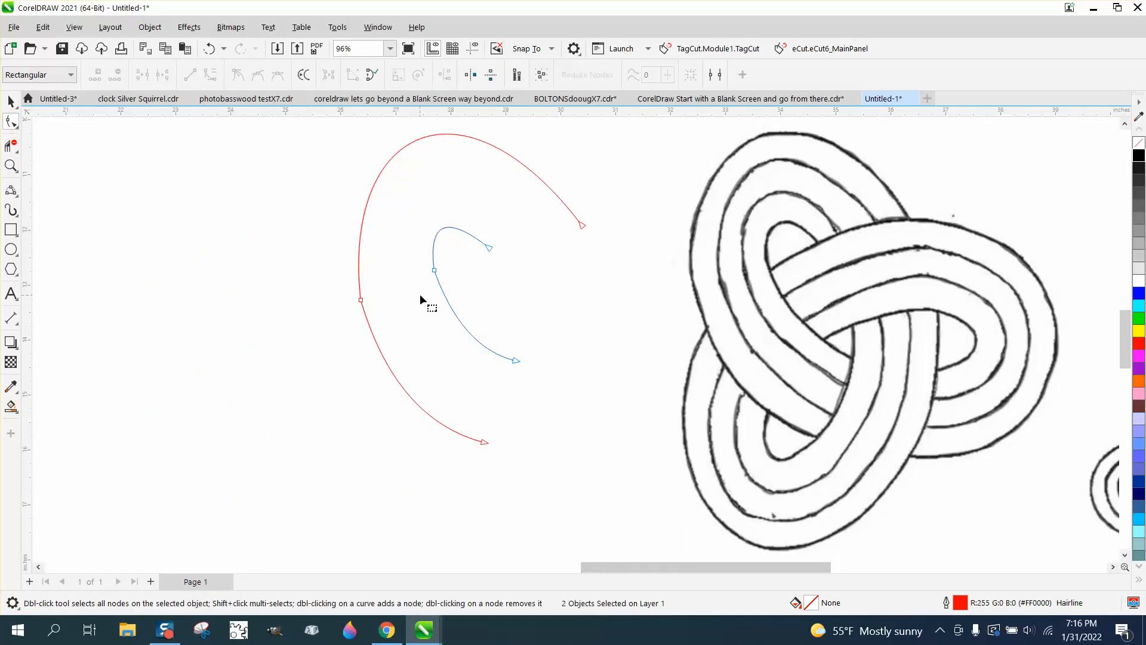
{"action": "left_click", "coordinate": [441, 271]}
{"action": "key", "text": "Delete"}
{"action": "left_click_drag", "start_coordinate": [328, 292], "coordinate": [402, 317]}
{"action": "key", "text": "Delete"}
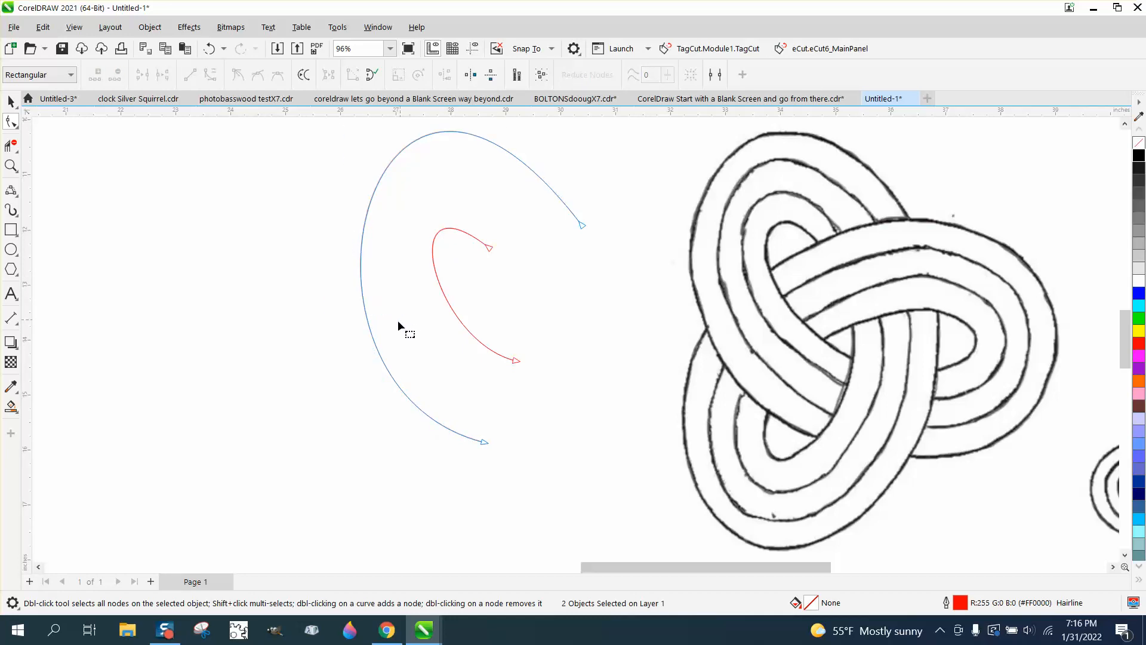
Check the nodes of the outer curve and the inner curve one after the other.
{"action": "scroll", "coordinate": [397, 320], "scroll_direction": "down", "scroll_amount": 1}
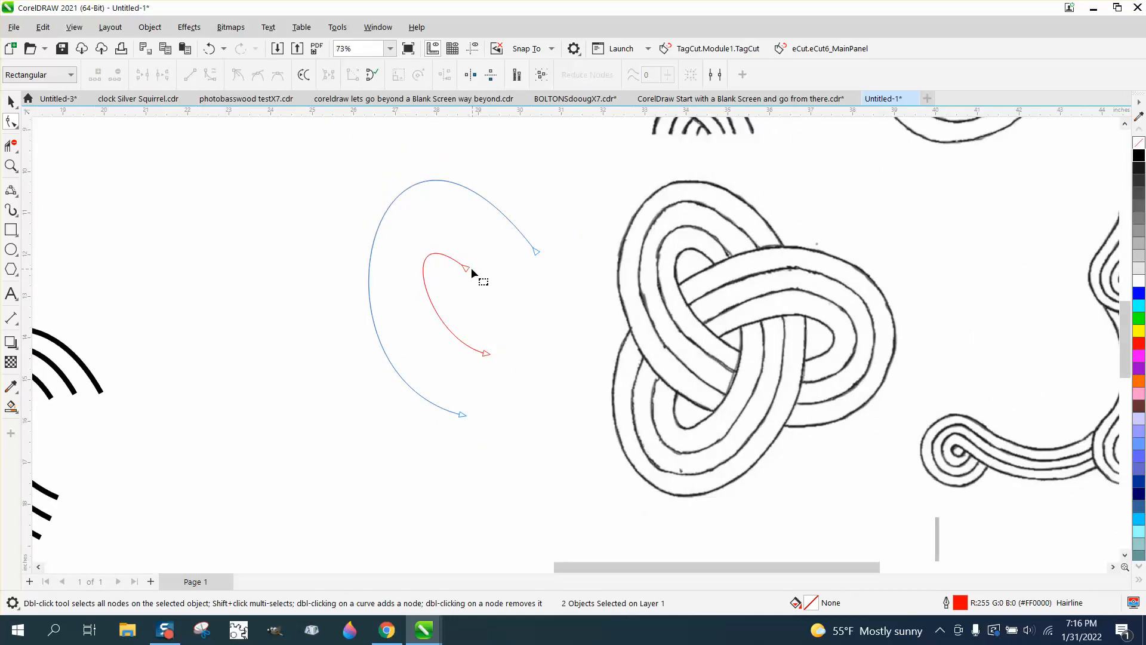
{"action": "left_click_drag", "start_coordinate": [397, 219], "coordinate": [402, 212]}
{"action": "left_click_drag", "start_coordinate": [424, 340], "coordinate": [423, 349]}
{"action": "left_click", "coordinate": [404, 344]}
{"action": "scroll", "coordinate": [398, 342], "scroll_direction": "down", "scroll_amount": 1}
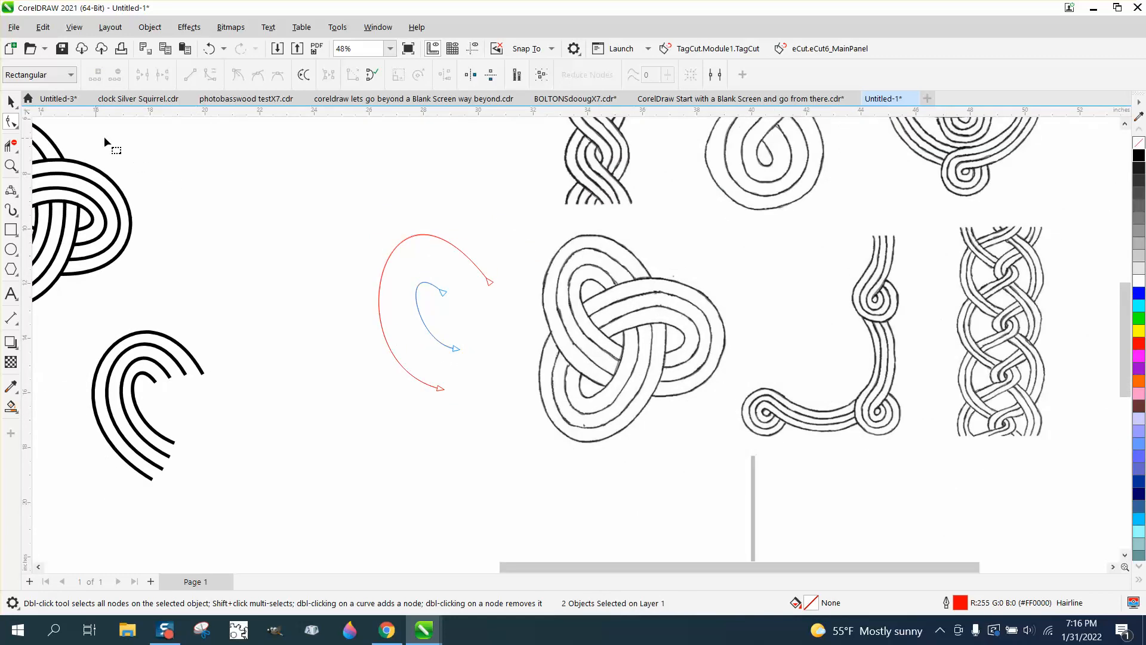
{"action": "key", "text": "space"}
{"action": "left_click", "coordinate": [392, 253]}
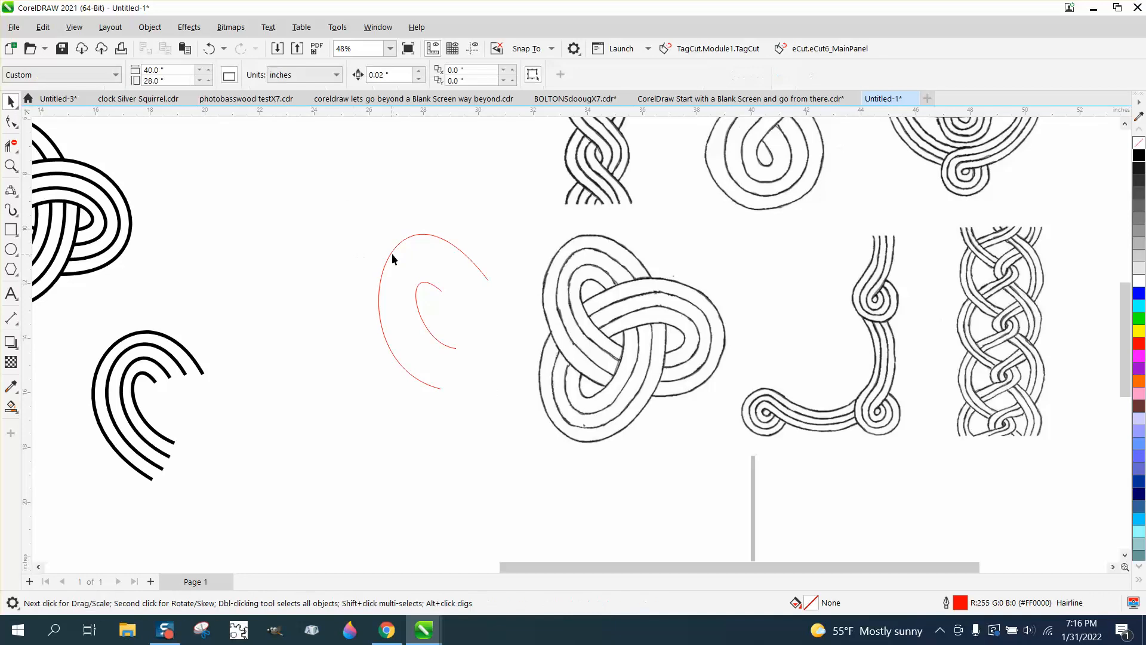
{"action": "left_click", "coordinate": [11, 122]}
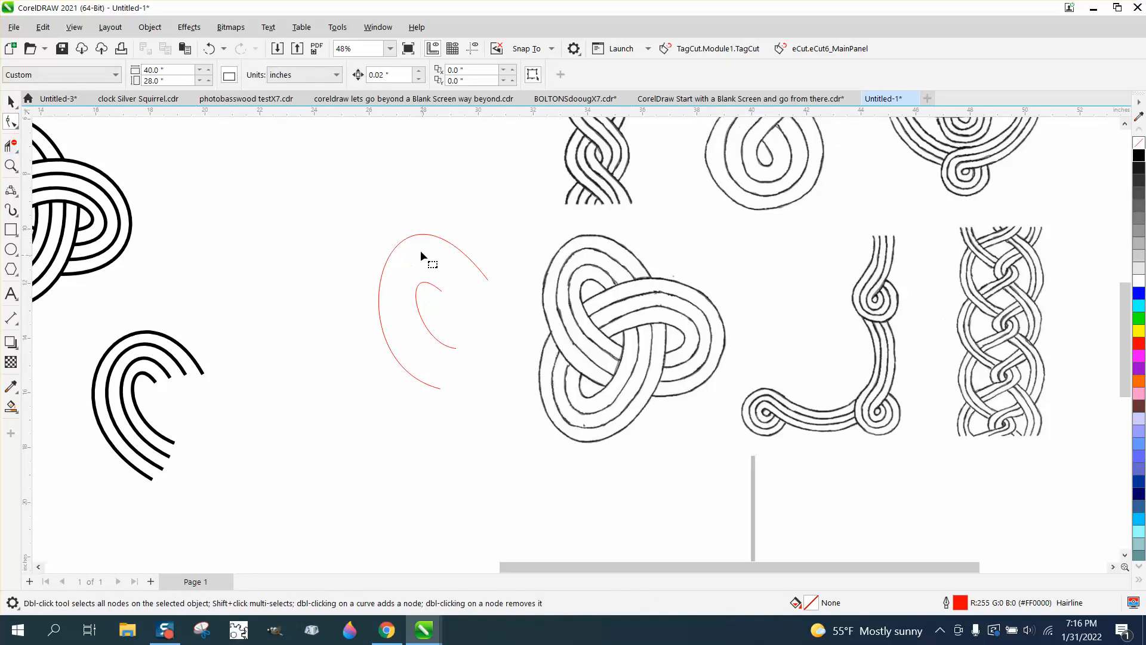
{"action": "left_click", "coordinate": [410, 237]}
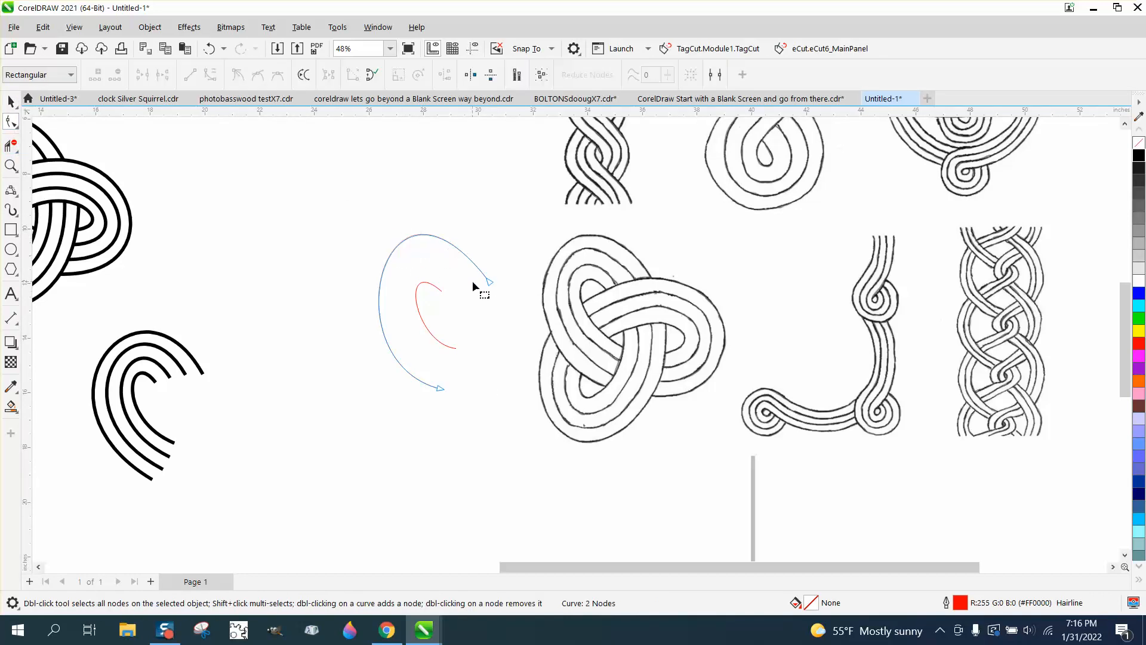
{"action": "left_click", "coordinate": [430, 283]}
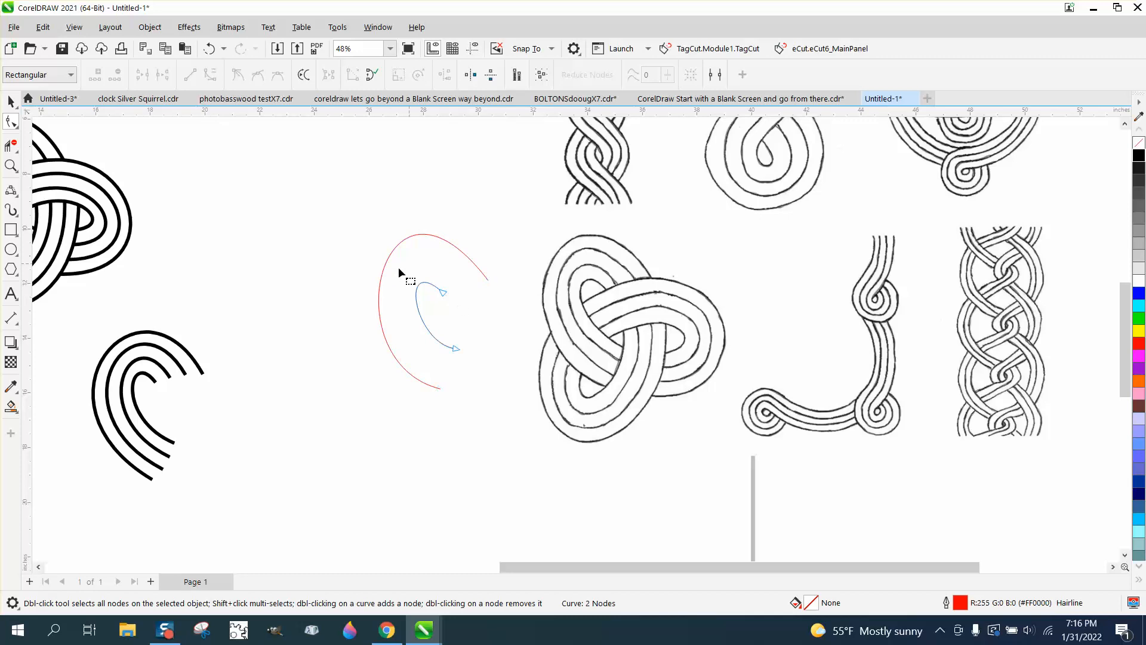
Blend the traced outer and inner curves with 2 intermediate steps.
{"action": "left_click", "coordinate": [11, 101]}
{"action": "left_click_drag", "start_coordinate": [347, 180], "coordinate": [529, 413]}
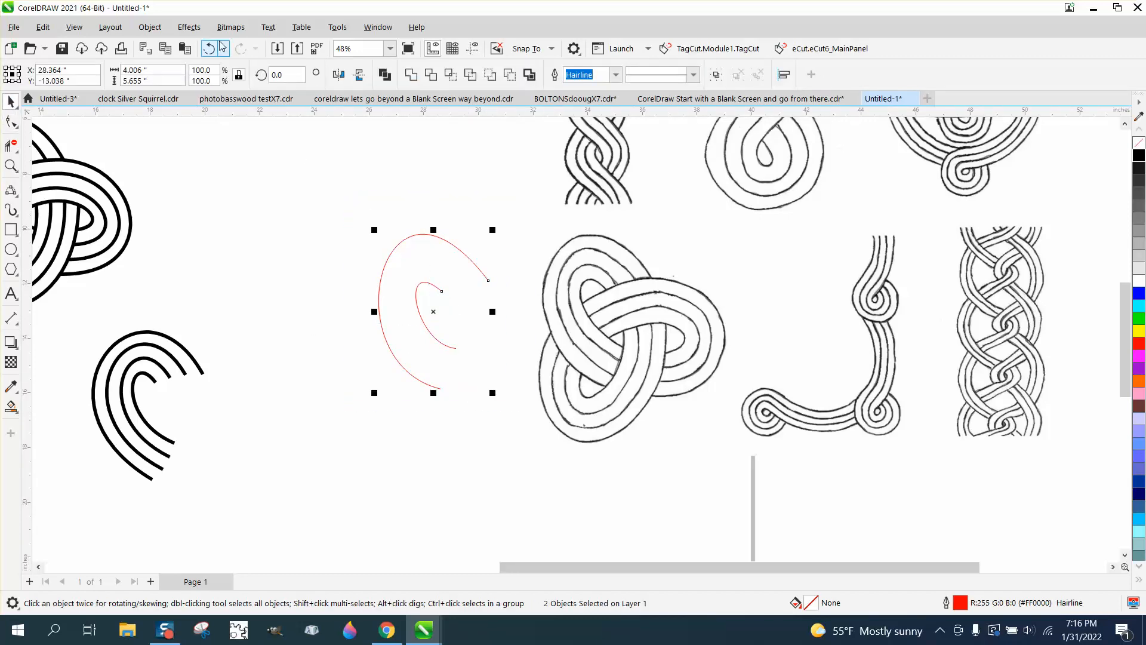
{"action": "left_click", "coordinate": [189, 27]}
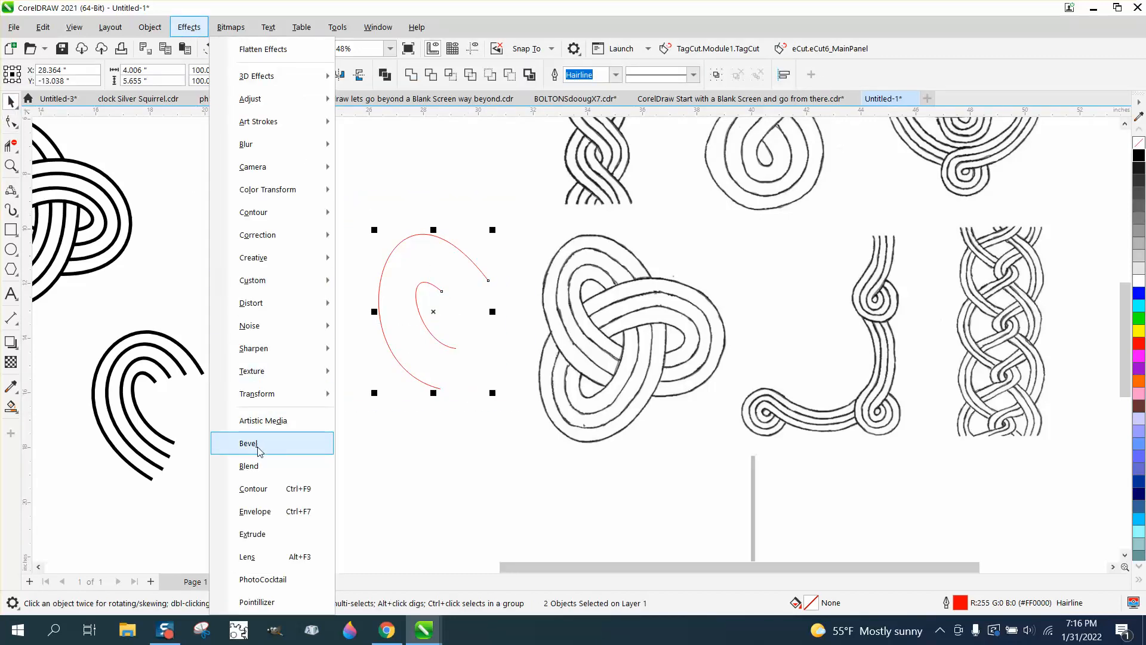
{"action": "left_click", "coordinate": [255, 466]}
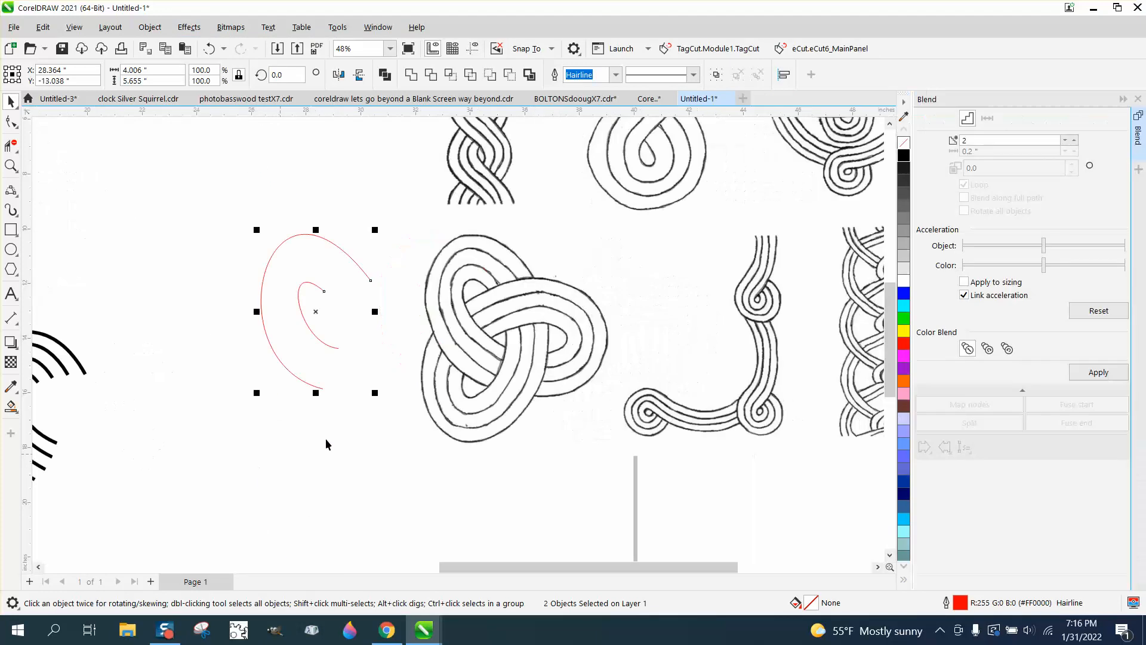
{"action": "left_click", "coordinate": [1098, 372]}
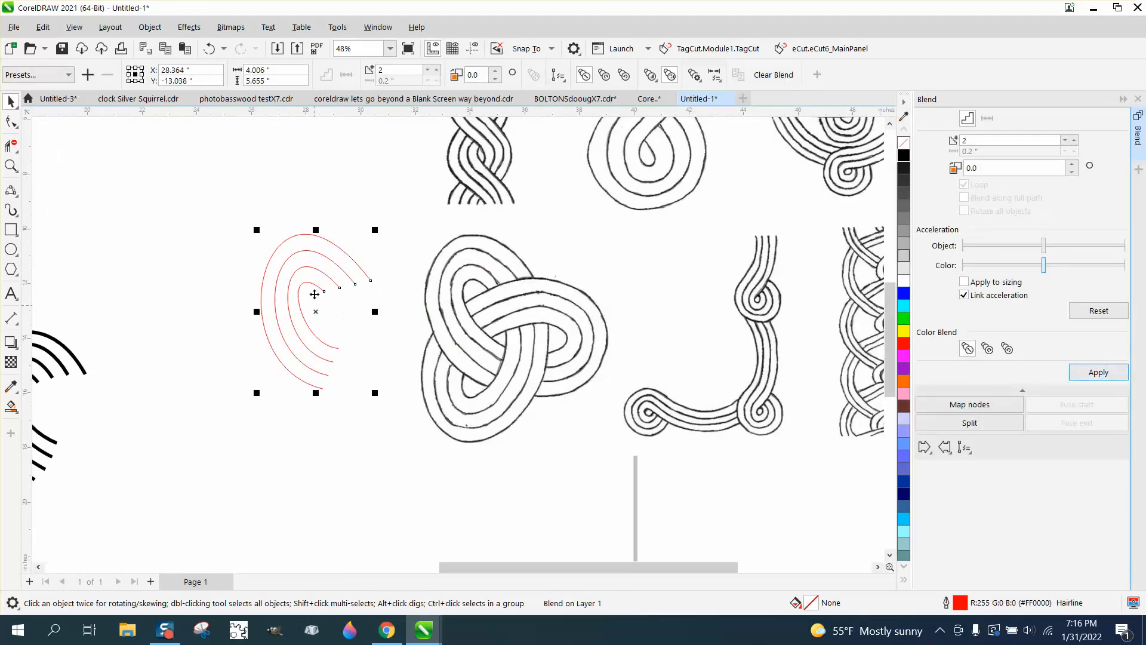
Reshape the blended lines by adjusting the handle of the innermost curve's upper end node with the Shape tool.
{"action": "left_click", "coordinate": [11, 166]}
{"action": "left_click_drag", "start_coordinate": [197, 213], "coordinate": [486, 403]}
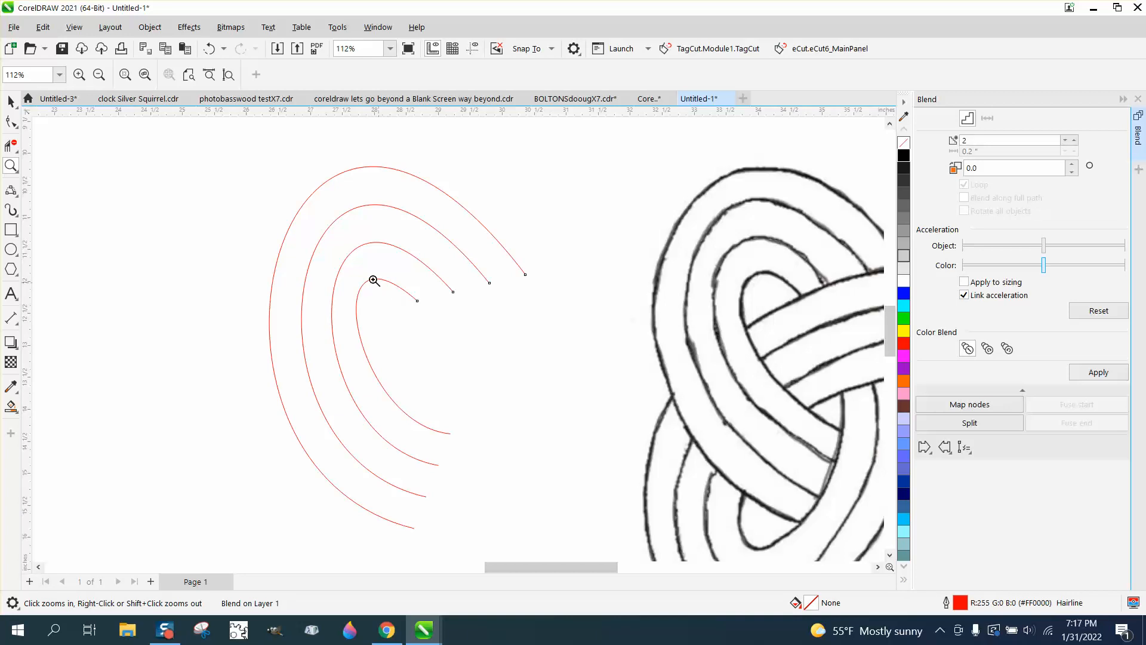
{"action": "left_click", "coordinate": [11, 122]}
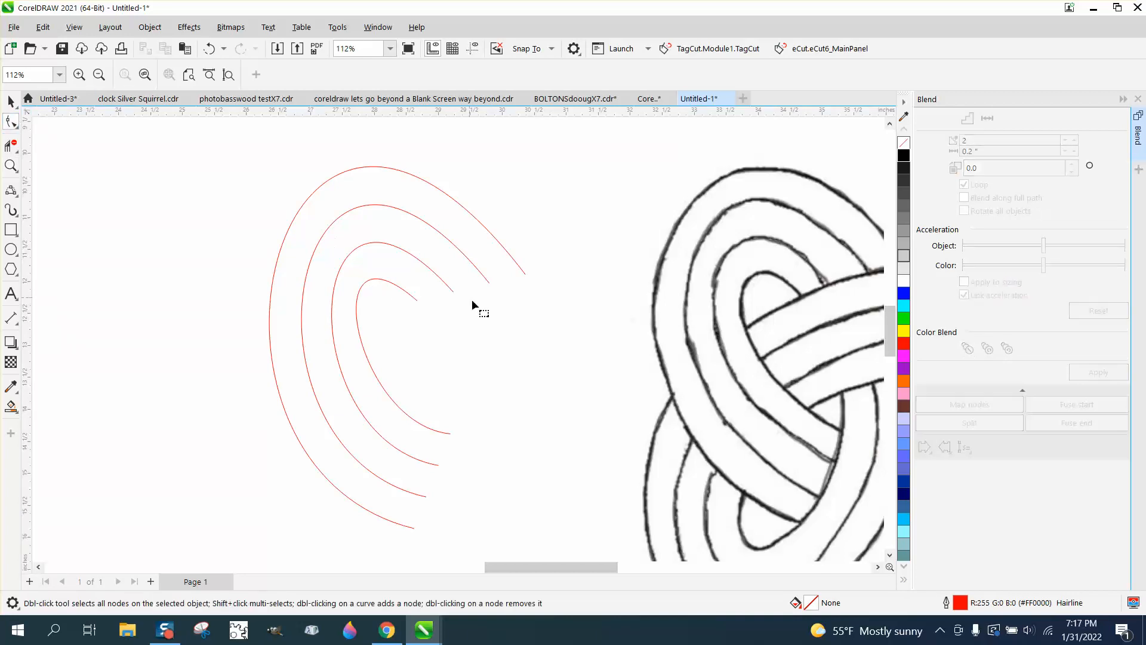
{"action": "left_click", "coordinate": [418, 303]}
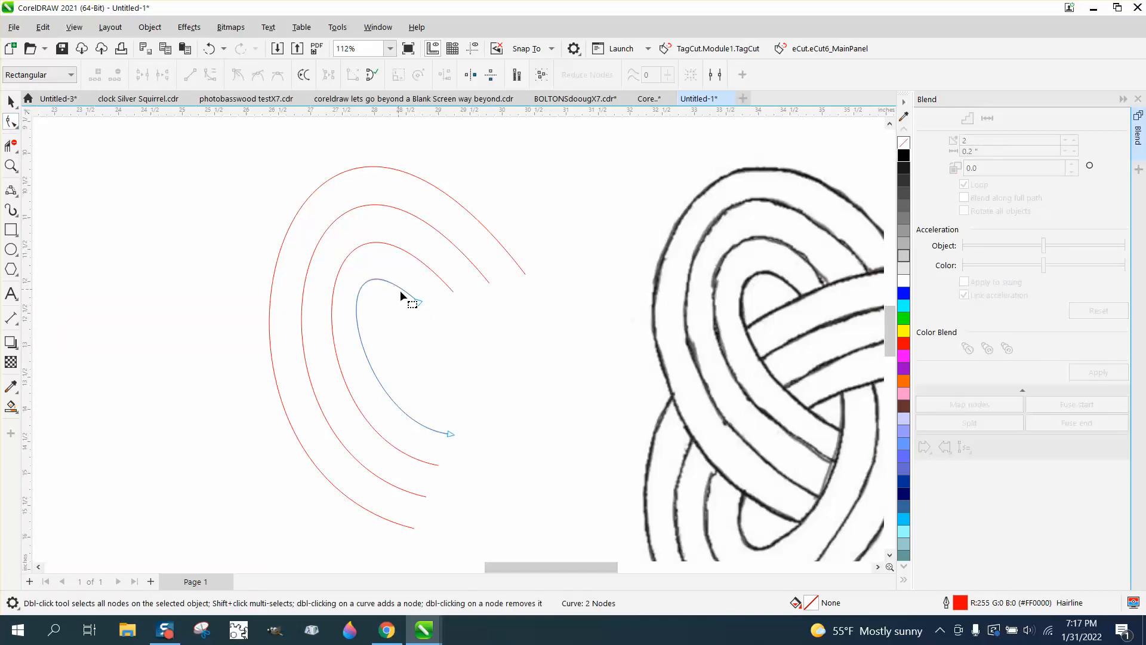
{"action": "left_click", "coordinate": [418, 304]}
{"action": "left_click_drag", "start_coordinate": [319, 213], "coordinate": [336, 213]}
{"action": "left_click", "coordinate": [335, 213]}
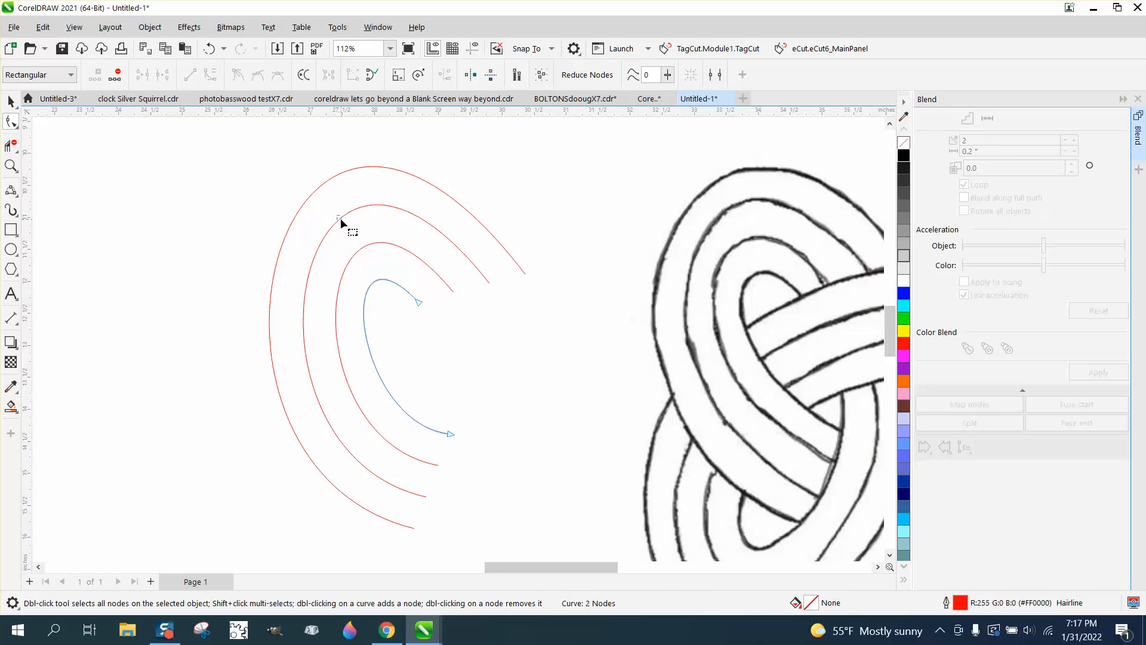
{"action": "left_click", "coordinate": [420, 303]}
{"action": "left_click_drag", "start_coordinate": [334, 213], "coordinate": [334, 216]}
Delete the red blended curves beside the scanned knot.
{"action": "left_click", "coordinate": [16, 105]}
{"action": "scroll", "coordinate": [263, 209], "scroll_direction": "down", "scroll_amount": 1}
{"action": "left_click_drag", "start_coordinate": [251, 166], "coordinate": [531, 496]}
{"action": "scroll", "coordinate": [494, 446], "scroll_direction": "down", "scroll_amount": 3}
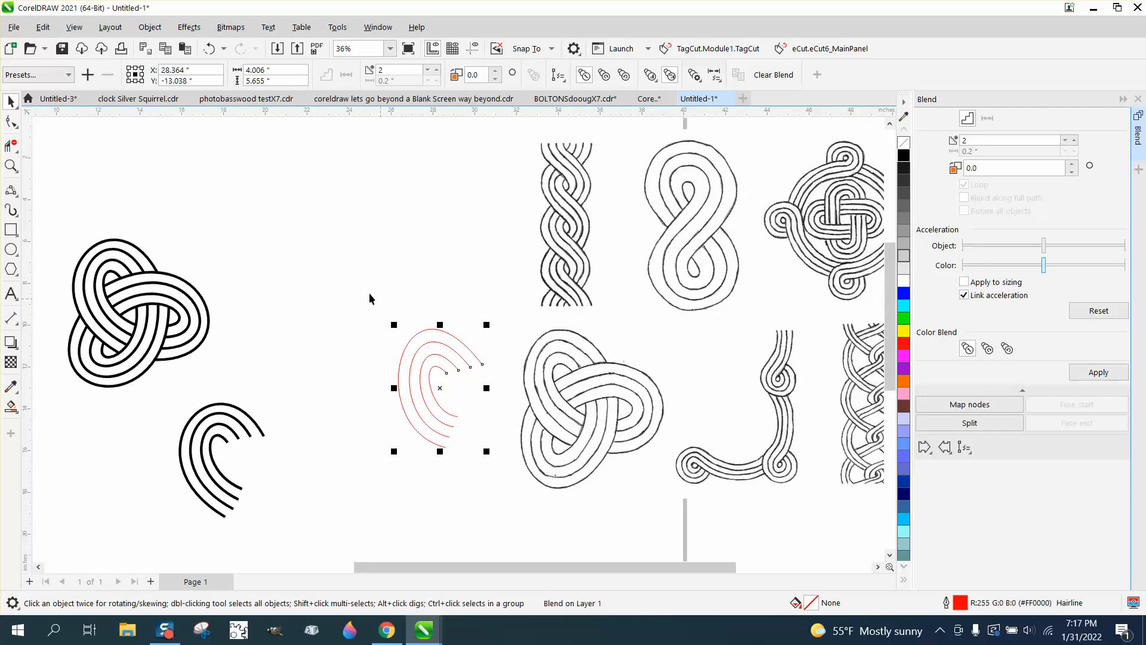
{"action": "left_click_drag", "start_coordinate": [359, 312], "coordinate": [504, 456]}
{"action": "key", "text": "Delete"}
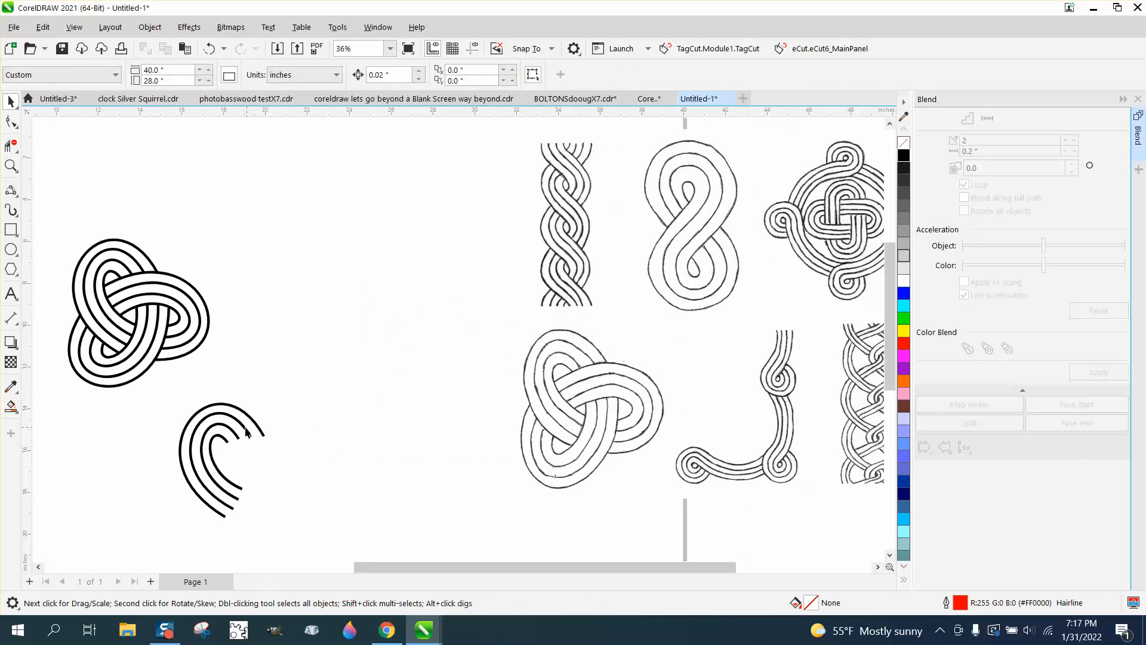
Move the black four-line loop group up into the blank space beside the finished black knot.
{"action": "left_click_drag", "start_coordinate": [354, 530], "coordinate": [354, 531]}
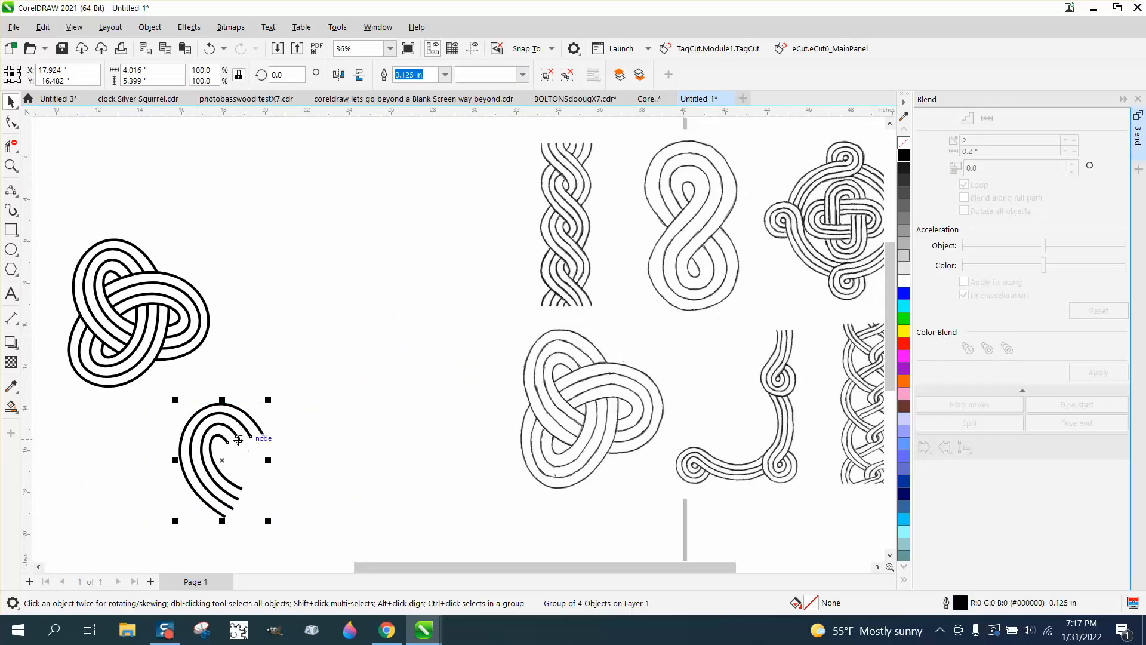
{"action": "left_click_drag", "start_coordinate": [223, 450], "coordinate": [326, 252]}
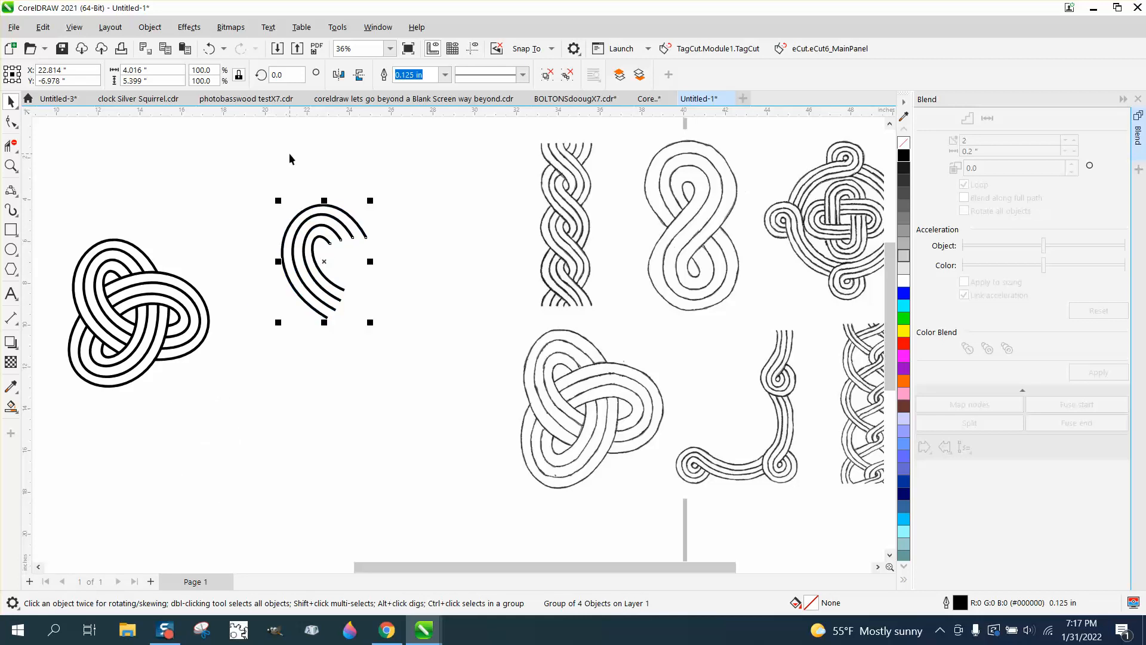
{"action": "scroll", "coordinate": [259, 317], "scroll_direction": "down", "scroll_amount": 1}
{"action": "left_click_drag", "start_coordinate": [75, 243], "coordinate": [96, 288]}
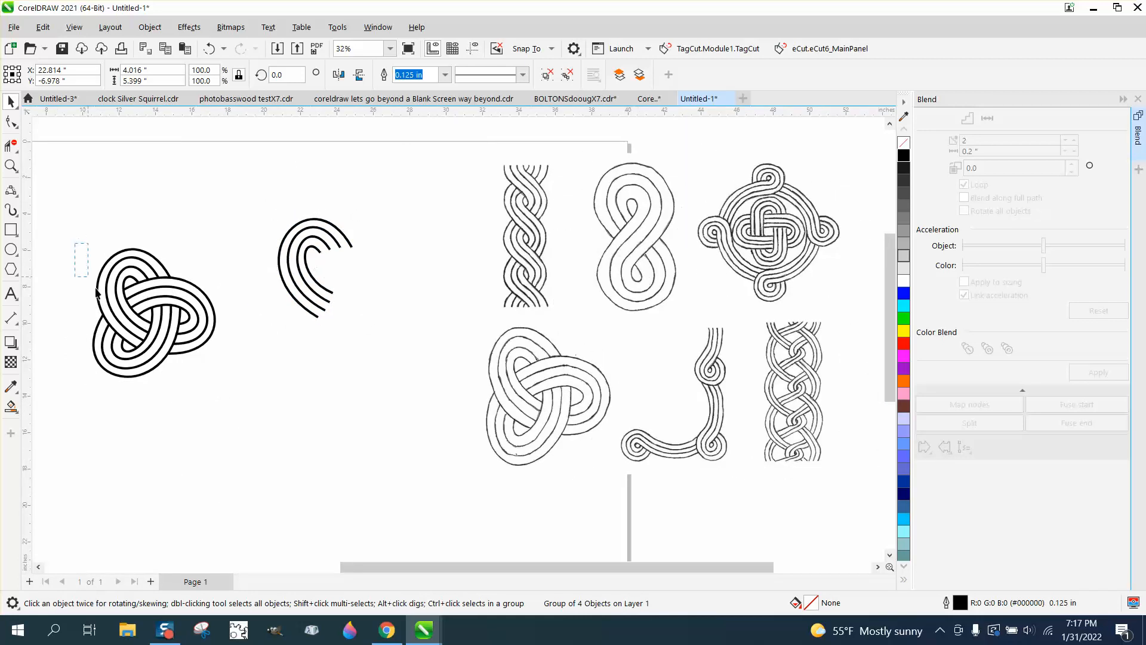
{"action": "left_click_drag", "start_coordinate": [242, 374], "coordinate": [241, 374]}
{"action": "left_click_drag", "start_coordinate": [150, 308], "coordinate": [365, 407]}
{"action": "left_click", "coordinate": [210, 48]}
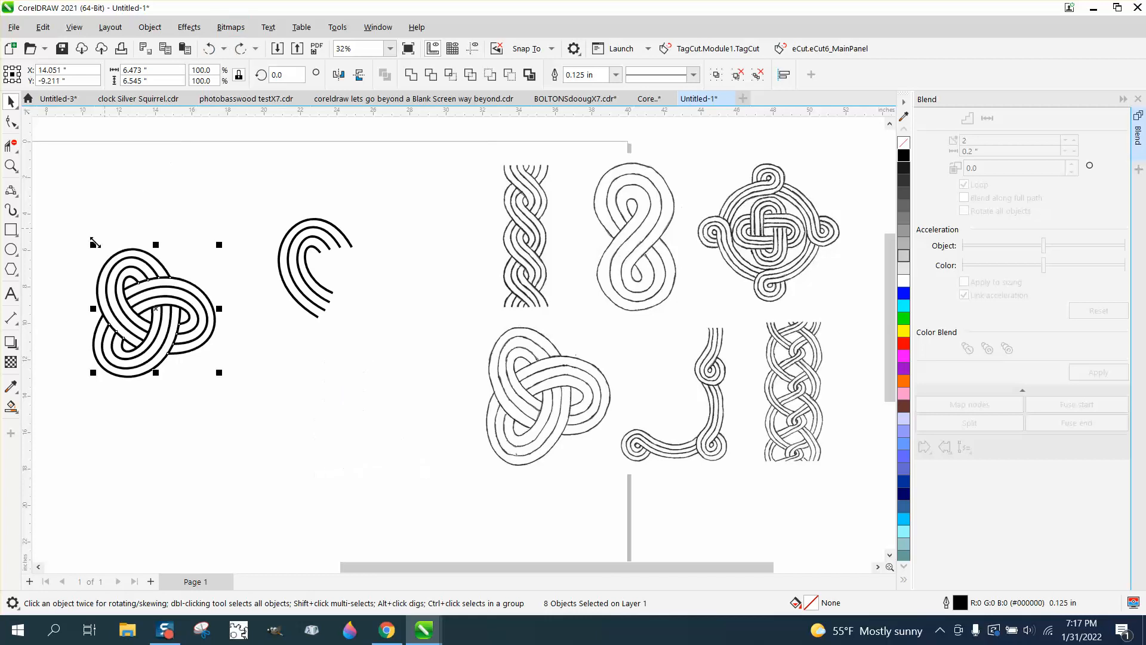
Move all parts of the finished black knot together into the space below the four-line loop.
{"action": "left_click_drag", "start_coordinate": [74, 234], "coordinate": [274, 442]}
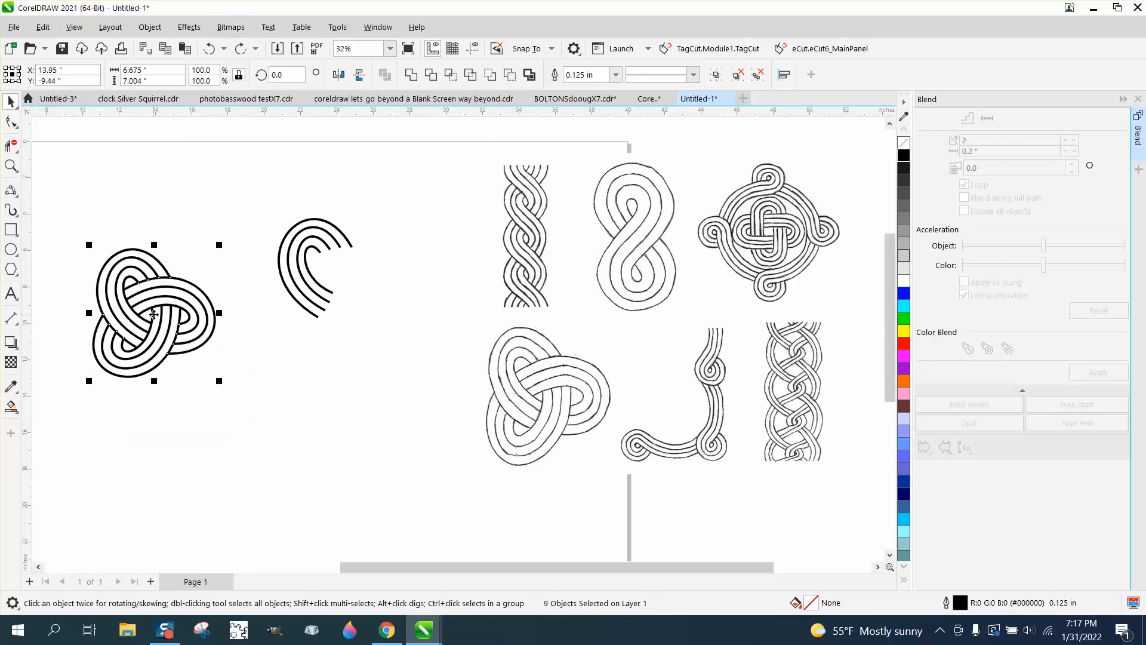
{"action": "left_click_drag", "start_coordinate": [155, 316], "coordinate": [352, 449]}
Place a copy of the four-line loop to its left and rotate the copy 120 degrees.
{"action": "left_click", "coordinate": [301, 261]}
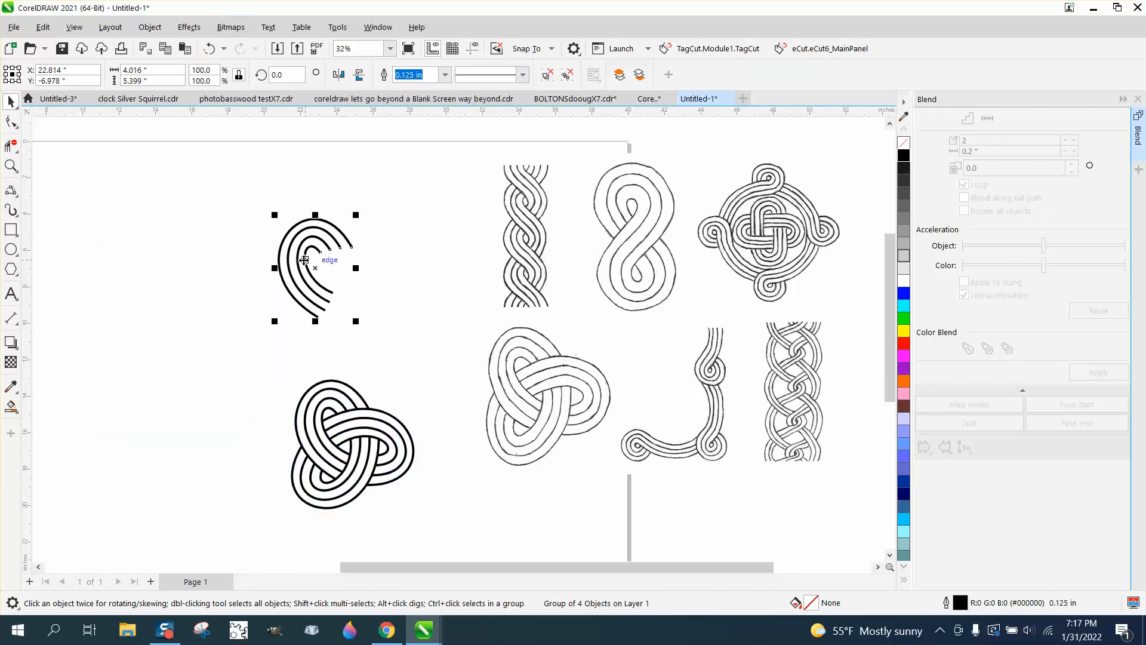
{"action": "left_click_drag", "start_coordinate": [305, 261], "coordinate": [304, 260]}
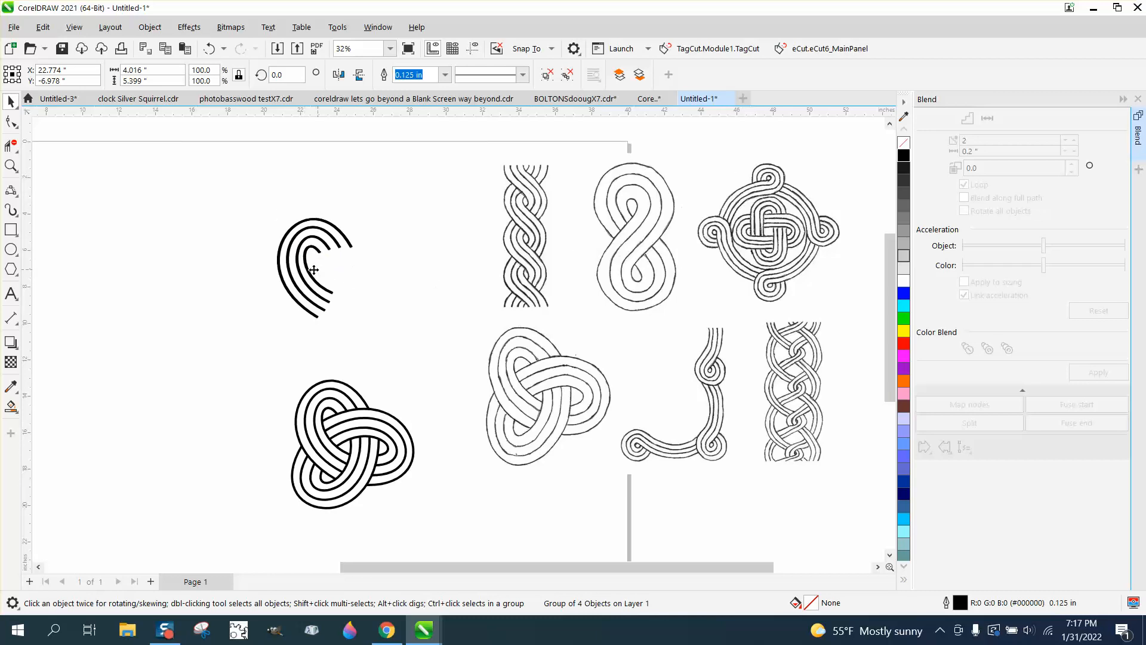
{"action": "left_click_drag", "start_coordinate": [333, 273], "coordinate": [217, 274]}
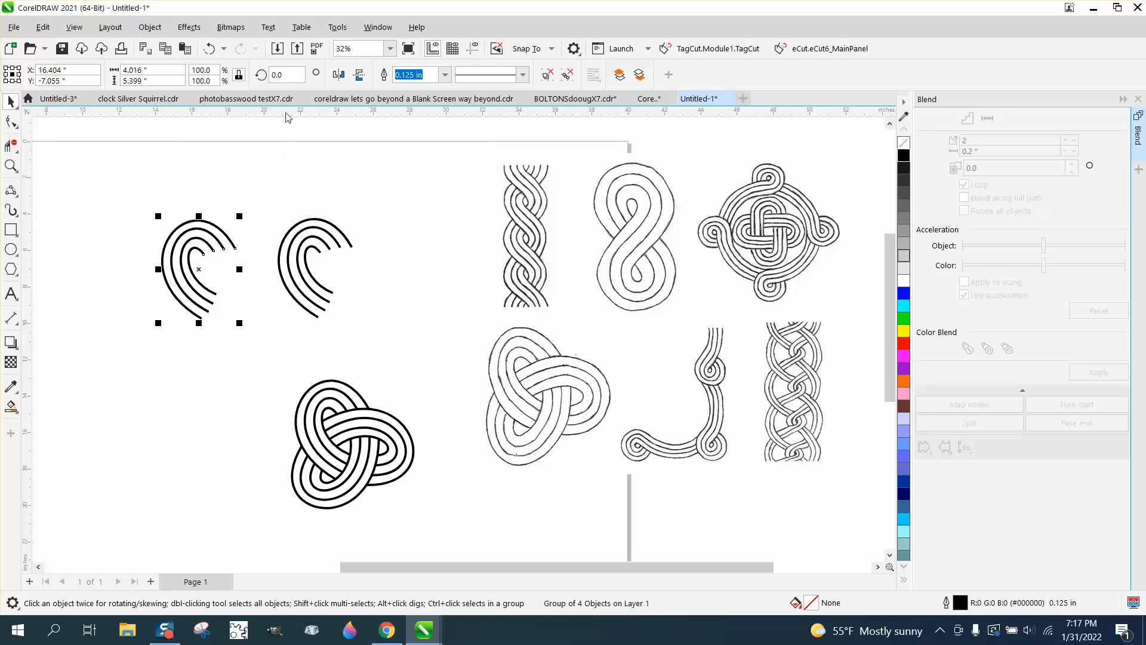
{"action": "double_click", "coordinate": [287, 77]}
{"action": "type", "text": "1"}
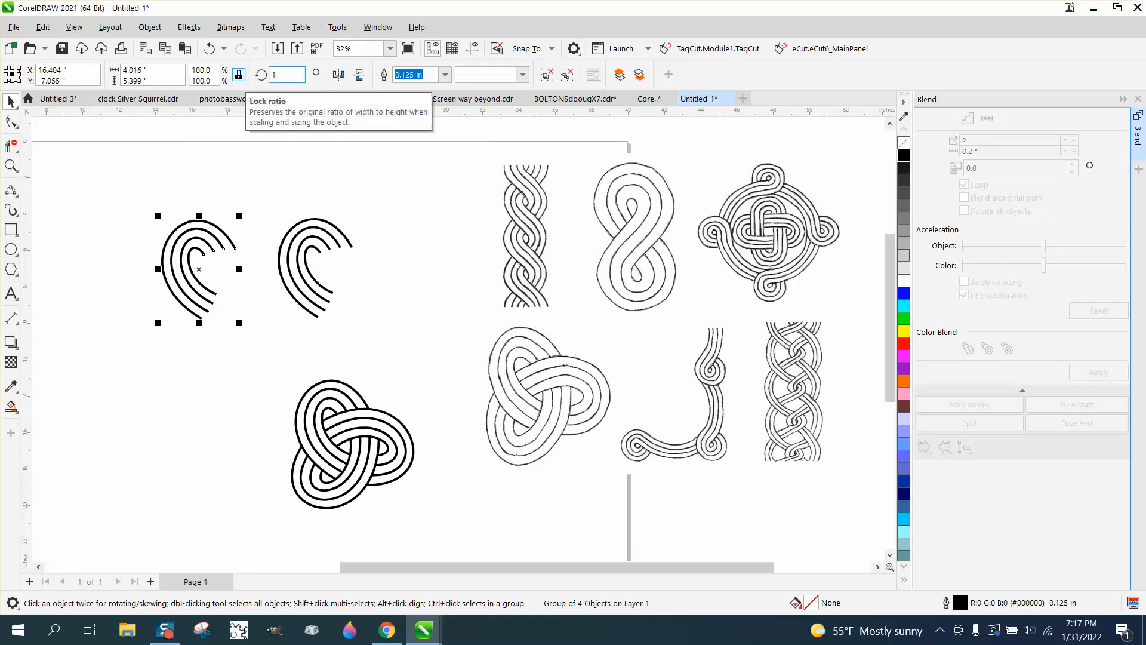
{"action": "type", "text": "20"}
{"action": "key", "text": "Return"}
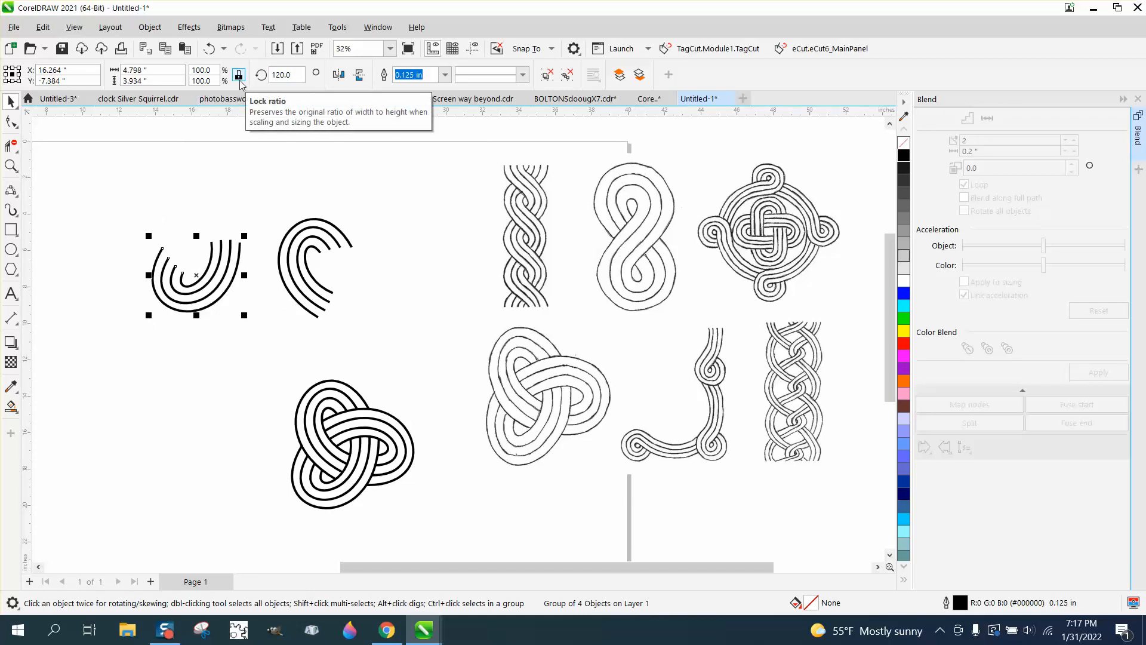
Place another copy of the four-line loop to its right, rotate it 240 degrees and move it up clear of the original.
{"action": "left_click", "coordinate": [289, 246]}
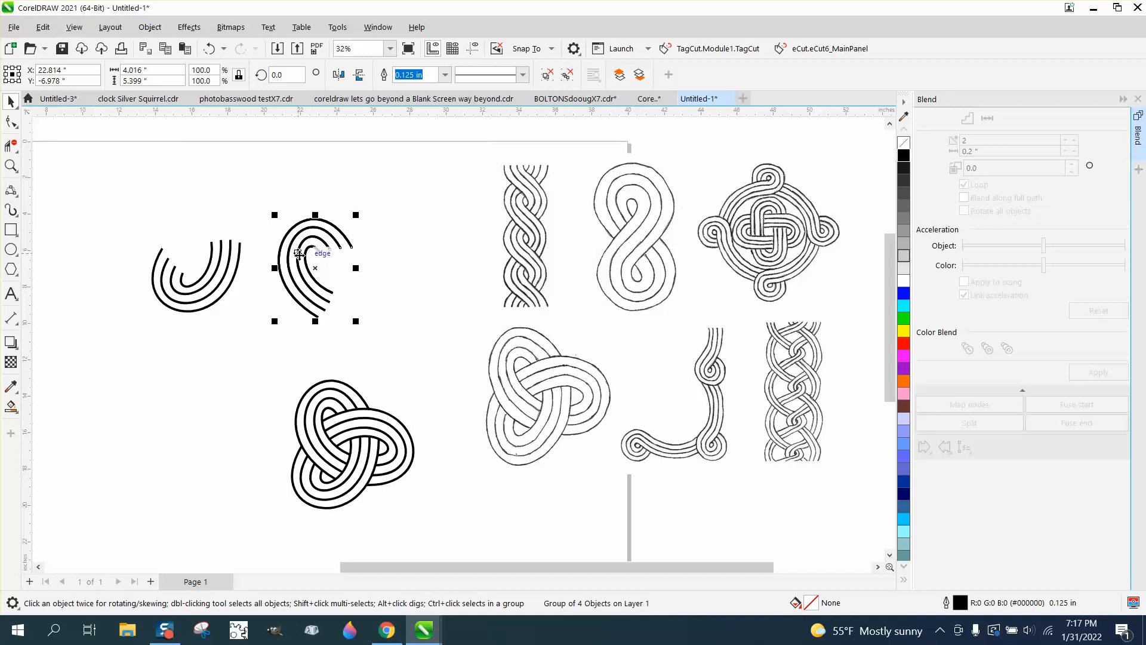
{"action": "left_click_drag", "start_coordinate": [308, 273], "coordinate": [411, 274]}
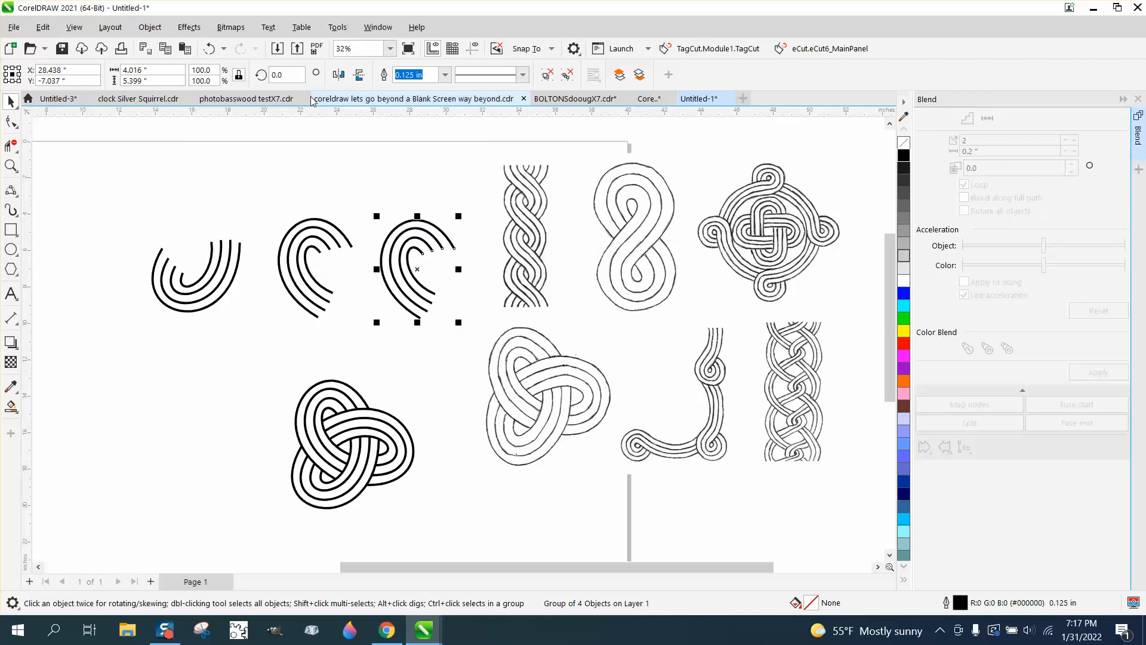
{"action": "double_click", "coordinate": [278, 75]}
{"action": "type", "text": "240"}
{"action": "key", "text": "Return"}
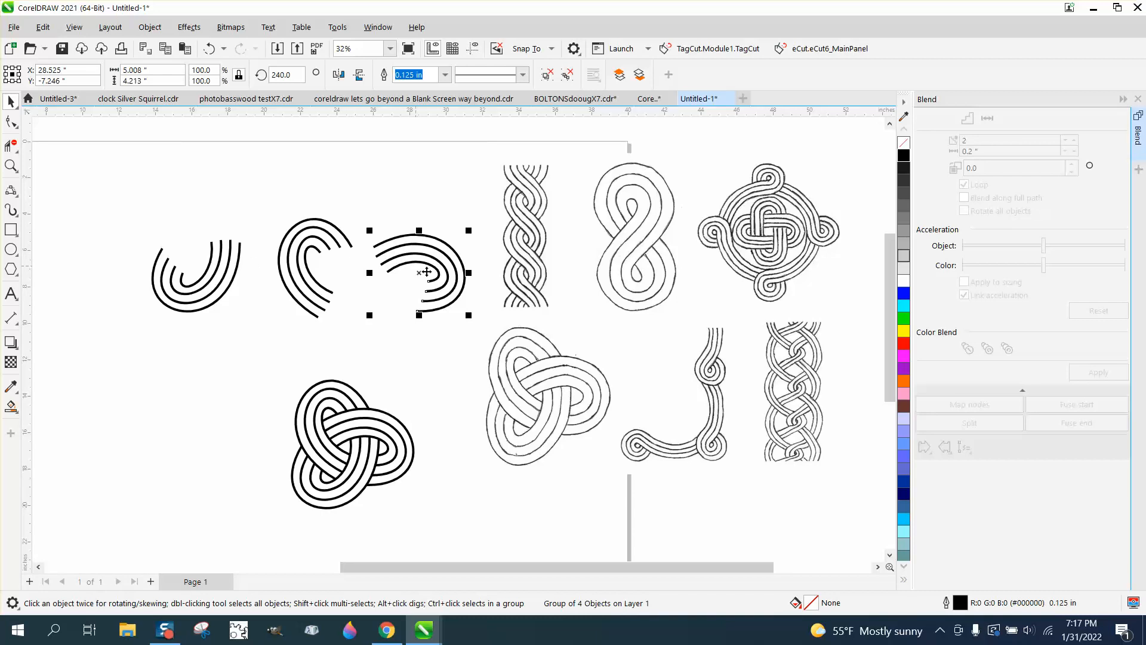
{"action": "left_click_drag", "start_coordinate": [427, 272], "coordinate": [437, 207]}
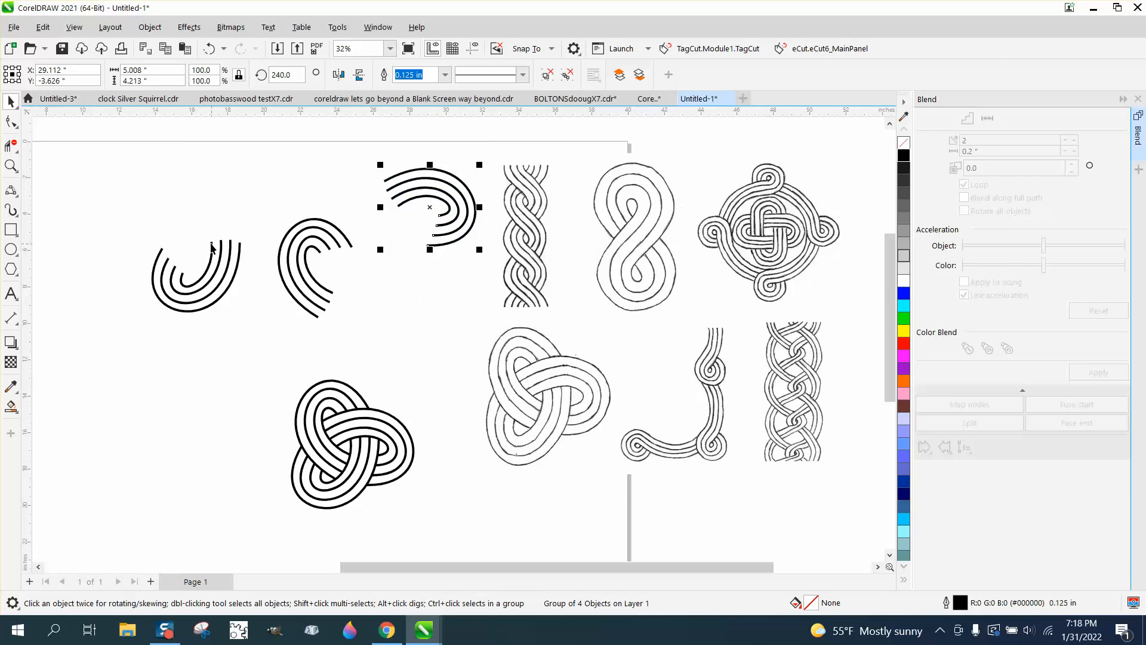
Fit the 120-degree copy under the original loop so its line ends meet the original's outer edge.
{"action": "left_click_drag", "start_coordinate": [211, 248], "coordinate": [346, 294]}
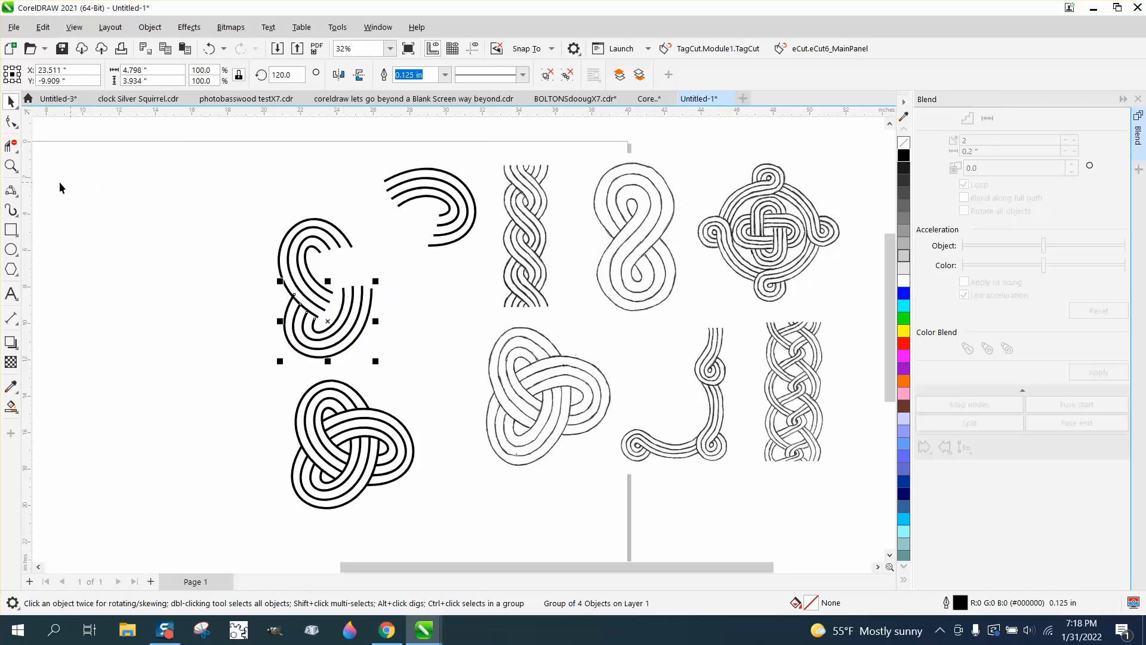
{"action": "left_click", "coordinate": [11, 165]}
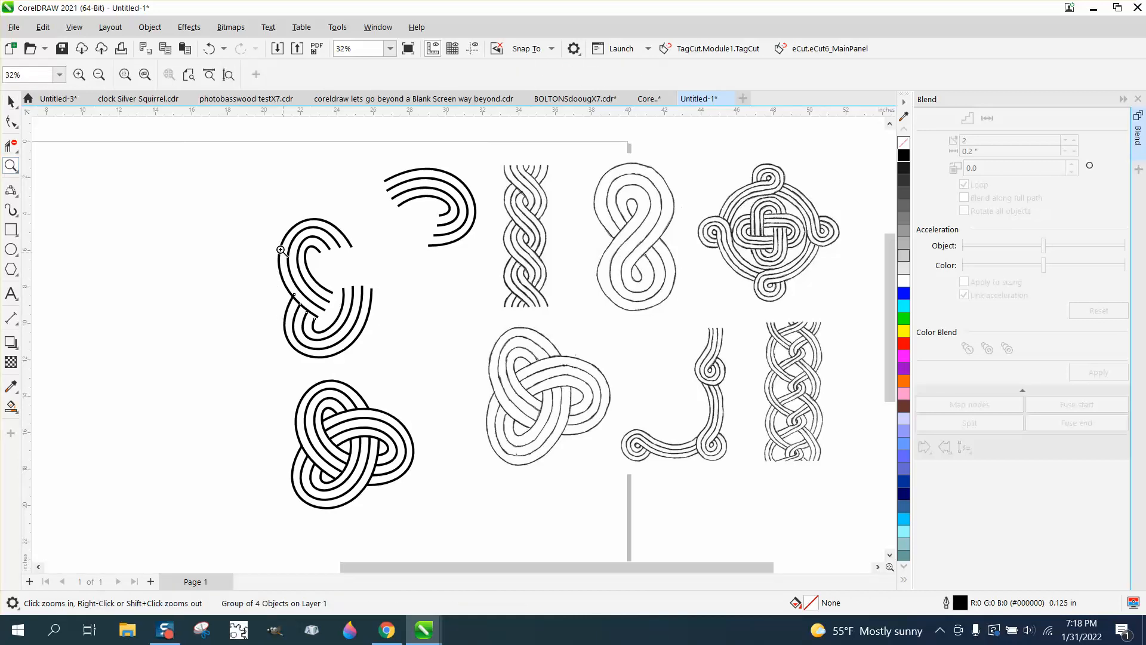
{"action": "left_click_drag", "start_coordinate": [255, 220], "coordinate": [473, 392]}
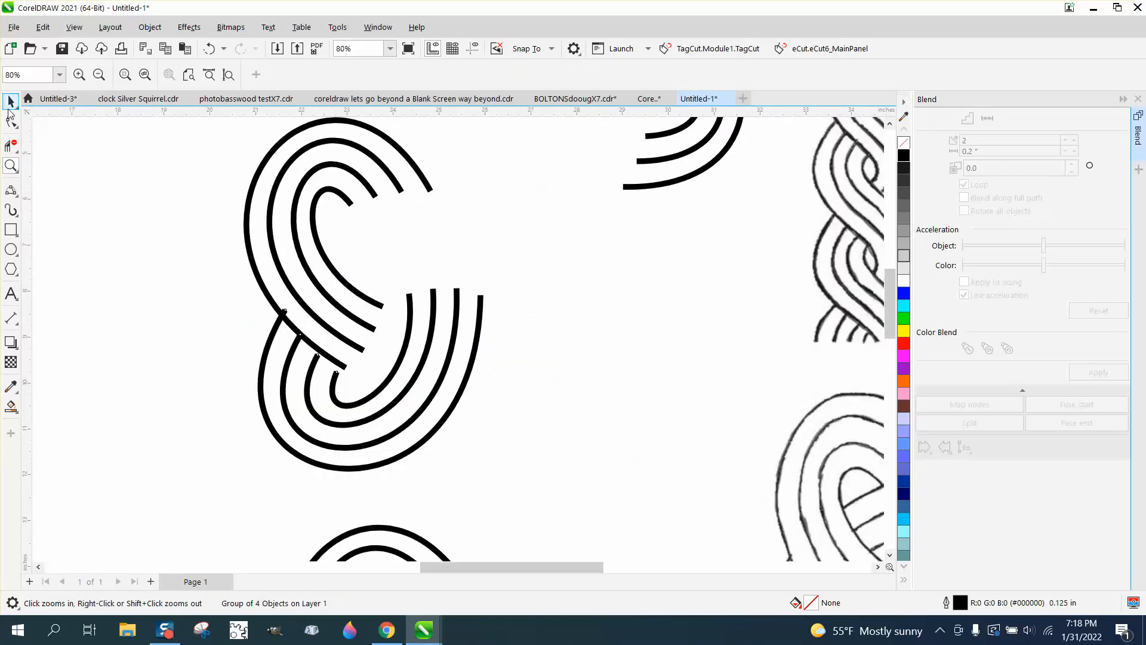
{"action": "left_click", "coordinate": [11, 101]}
{"action": "left_click_drag", "start_coordinate": [341, 379], "coordinate": [380, 319]}
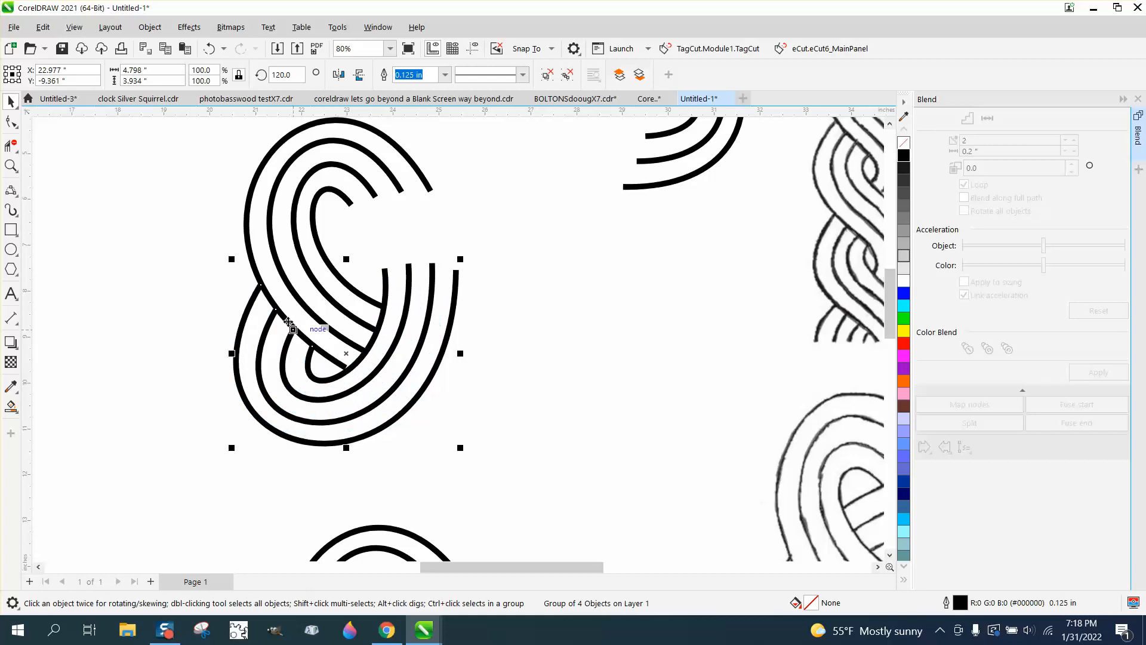
Move the 240-degree copy onto the other two loops to close the right side of the knot.
{"action": "scroll", "coordinate": [521, 406], "scroll_direction": "down", "scroll_amount": 2}
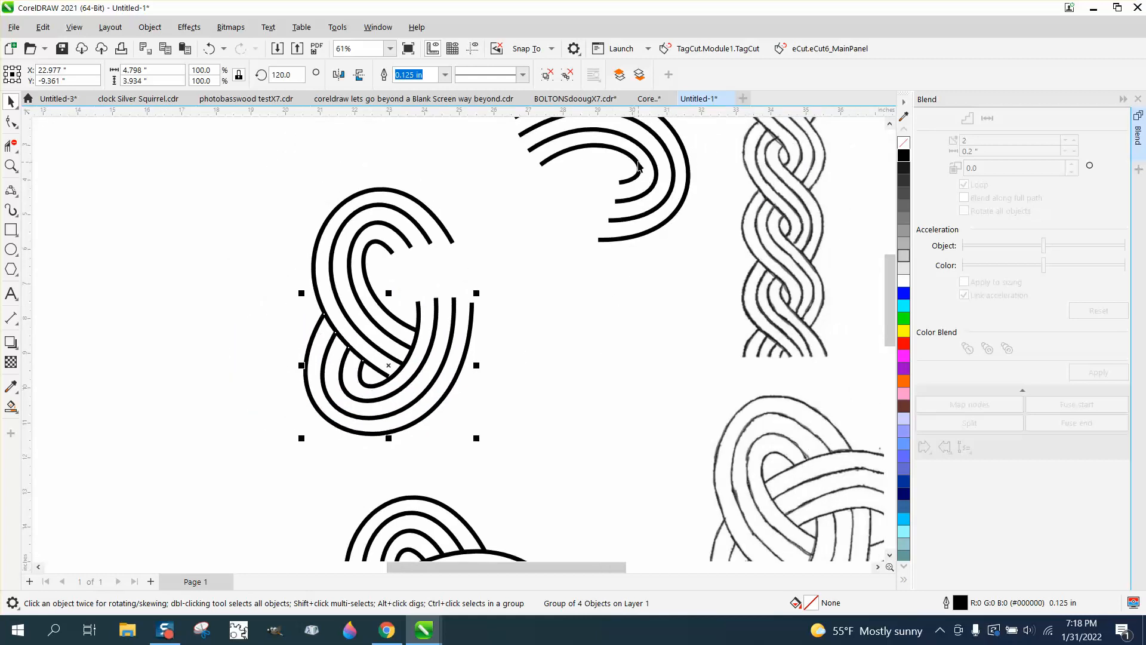
{"action": "left_click", "coordinate": [638, 167]}
{"action": "left_click_drag", "start_coordinate": [545, 163], "coordinate": [394, 315]}
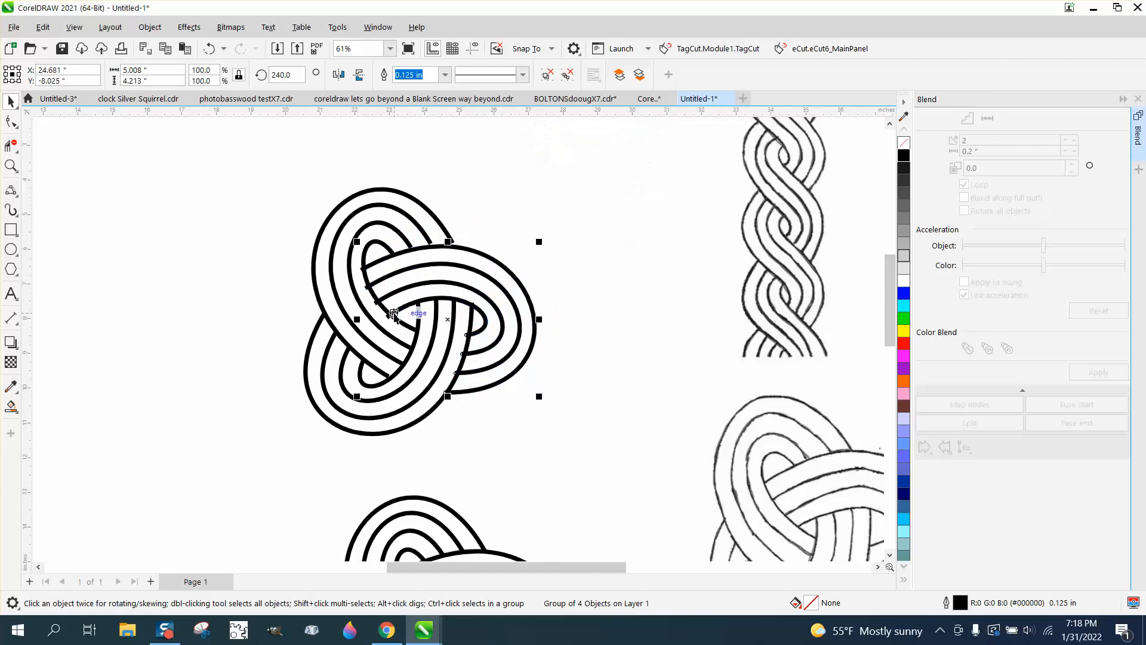
{"action": "left_click", "coordinate": [278, 220]}
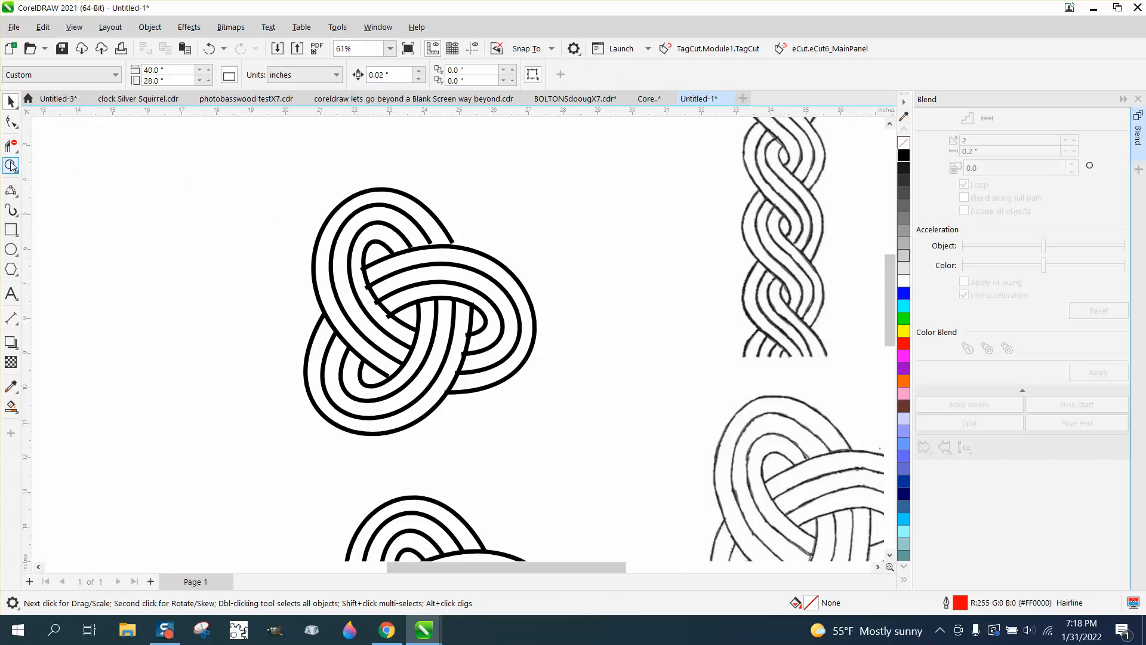
Nudge the 240-degree loop 0.1 in right and 0.02 in up to align its line ends with the neighbouring loops.
{"action": "left_click_drag", "start_coordinate": [295, 172], "coordinate": [604, 436]}
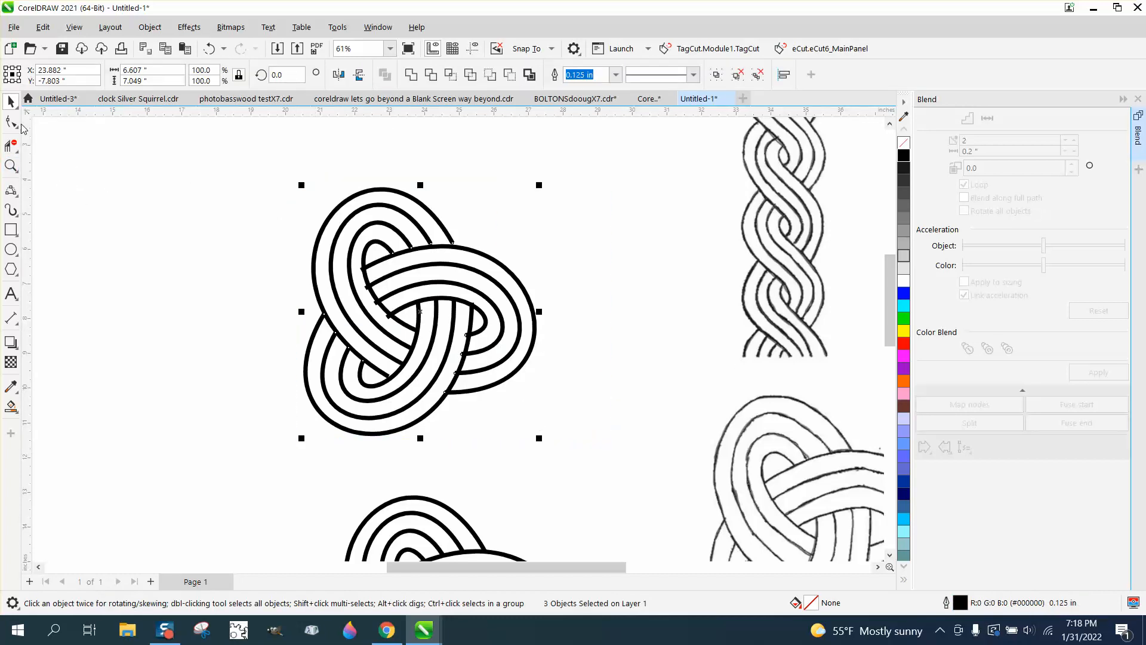
{"action": "left_click", "coordinate": [12, 166]}
{"action": "left_click_drag", "start_coordinate": [279, 171], "coordinate": [604, 445]}
{"action": "left_click", "coordinate": [11, 101]}
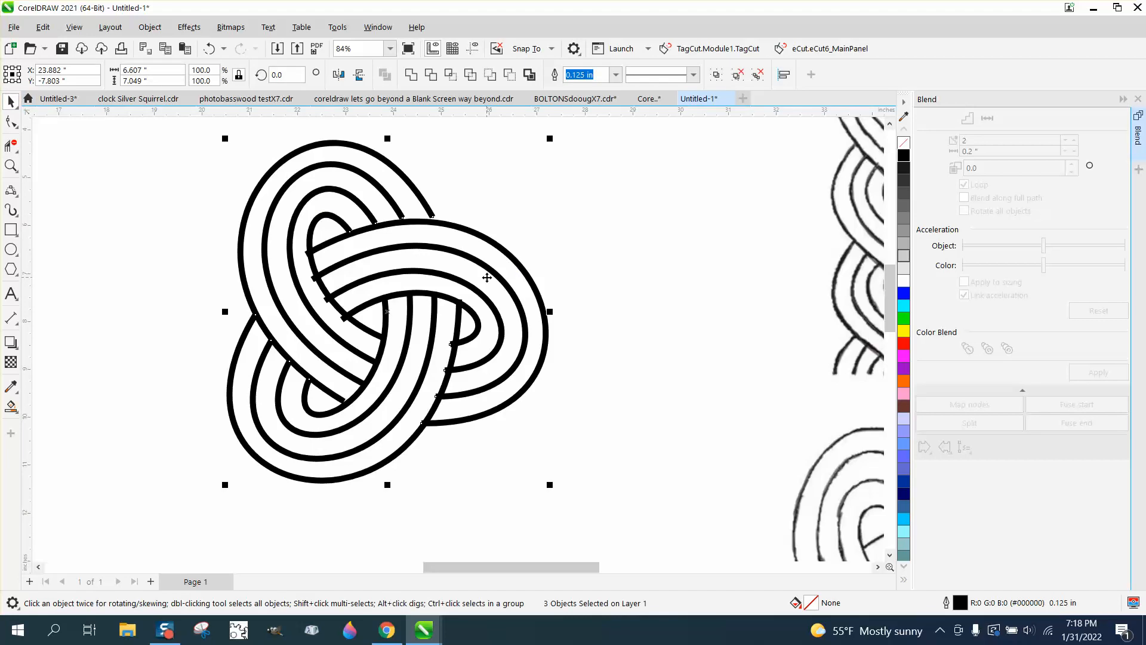
{"action": "left_click", "coordinate": [540, 287]}
{"action": "left_click", "coordinate": [535, 284]}
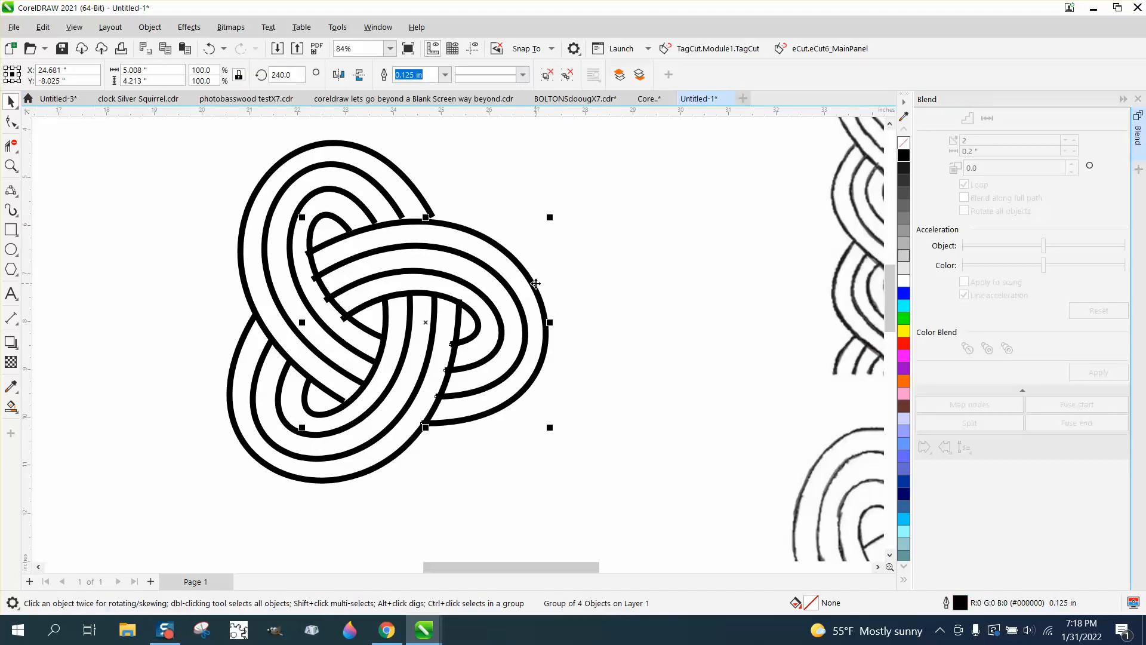
{"action": "key", "text": "Right"}
{"action": "key", "text": "Right"}
{"action": "key", "text": "Right"}
{"action": "key", "text": "Right"}
{"action": "key", "text": "Right"}
{"action": "key", "text": "Up"}
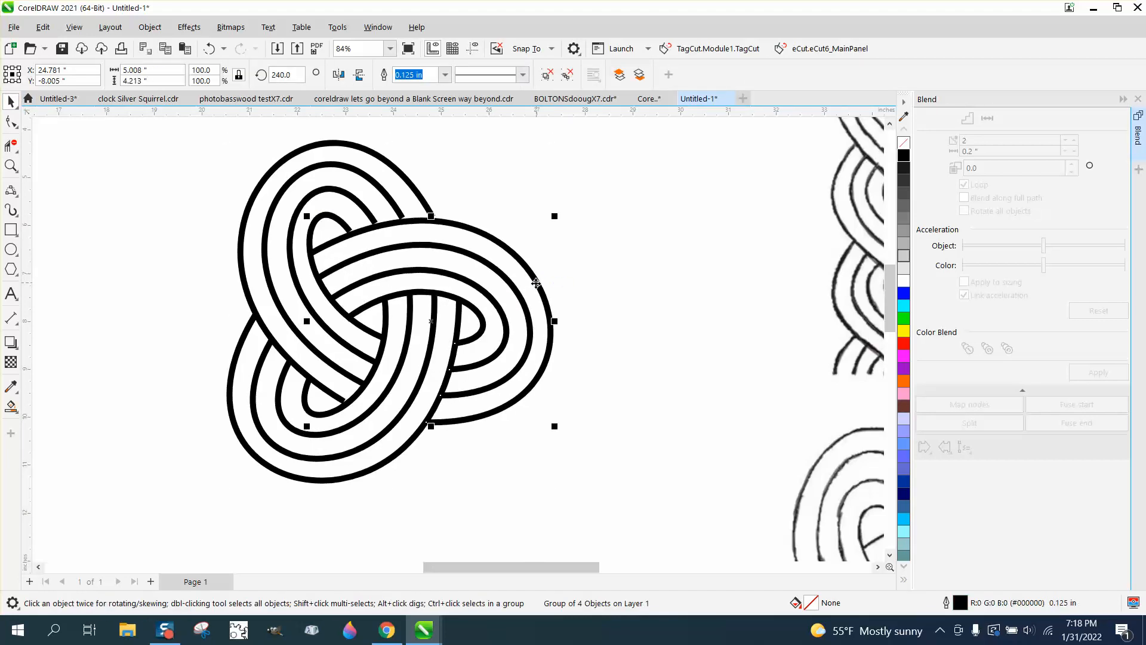
Nudge the 240-degree loop up 0.06 in overall to fit its line ends against the neighbouring loops.
{"action": "key", "text": "Up"}
{"action": "key", "text": "Up"}
{"action": "key", "text": "Down"}
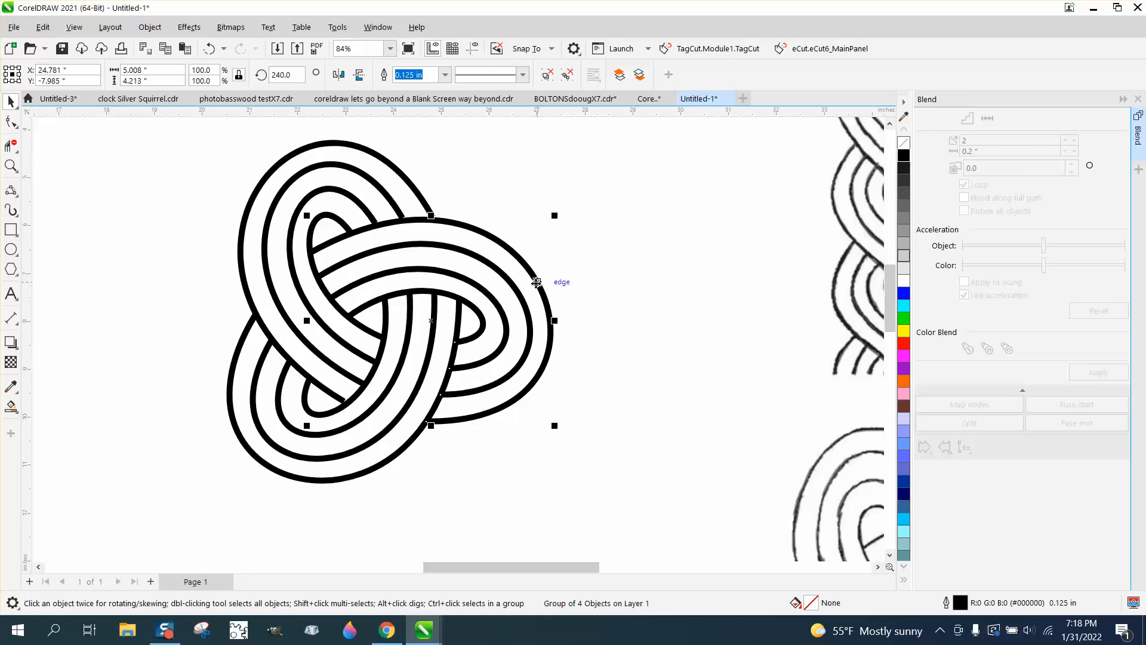
{"action": "left_click", "coordinate": [613, 292]}
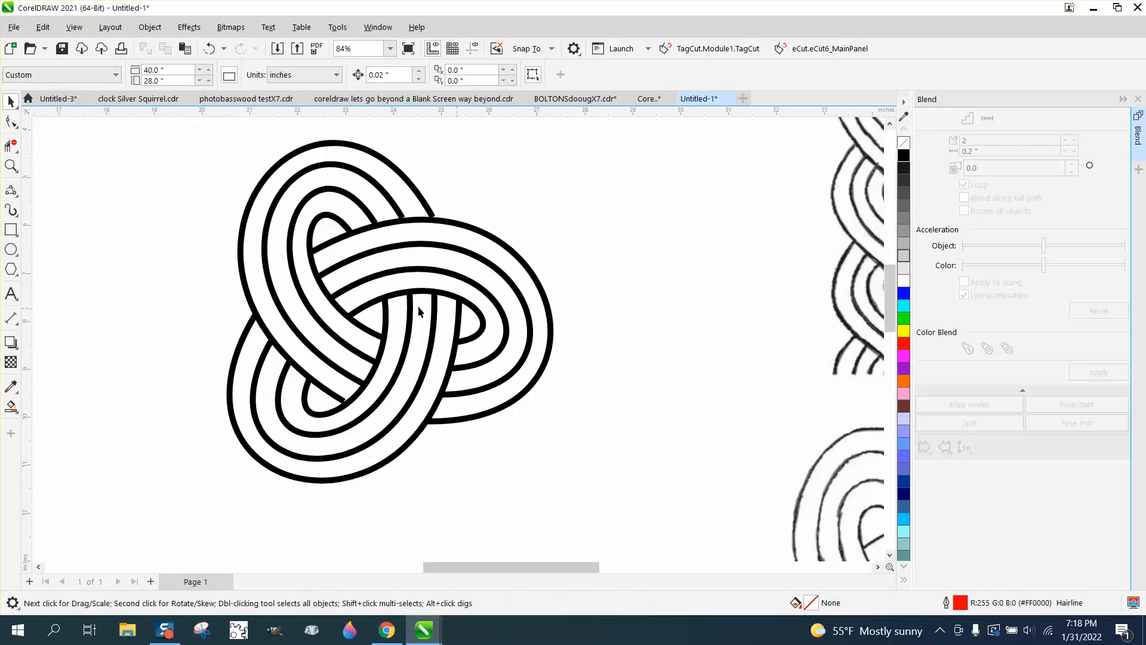
{"action": "scroll", "coordinate": [503, 316], "scroll_direction": "down", "scroll_amount": 1}
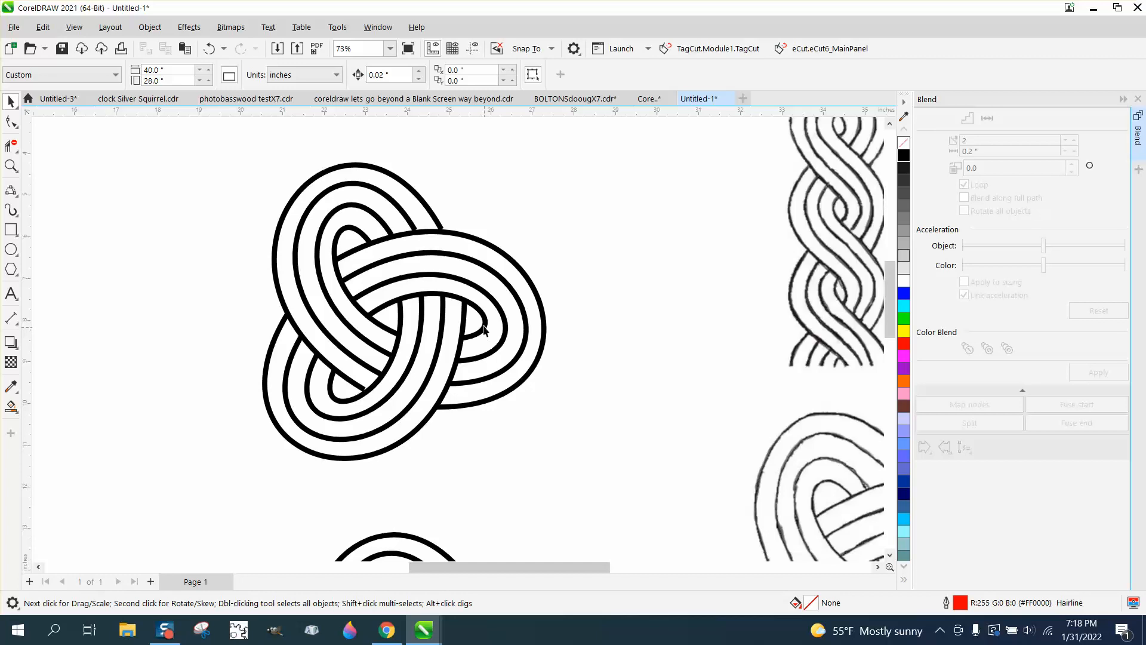
{"action": "left_click", "coordinate": [458, 235]}
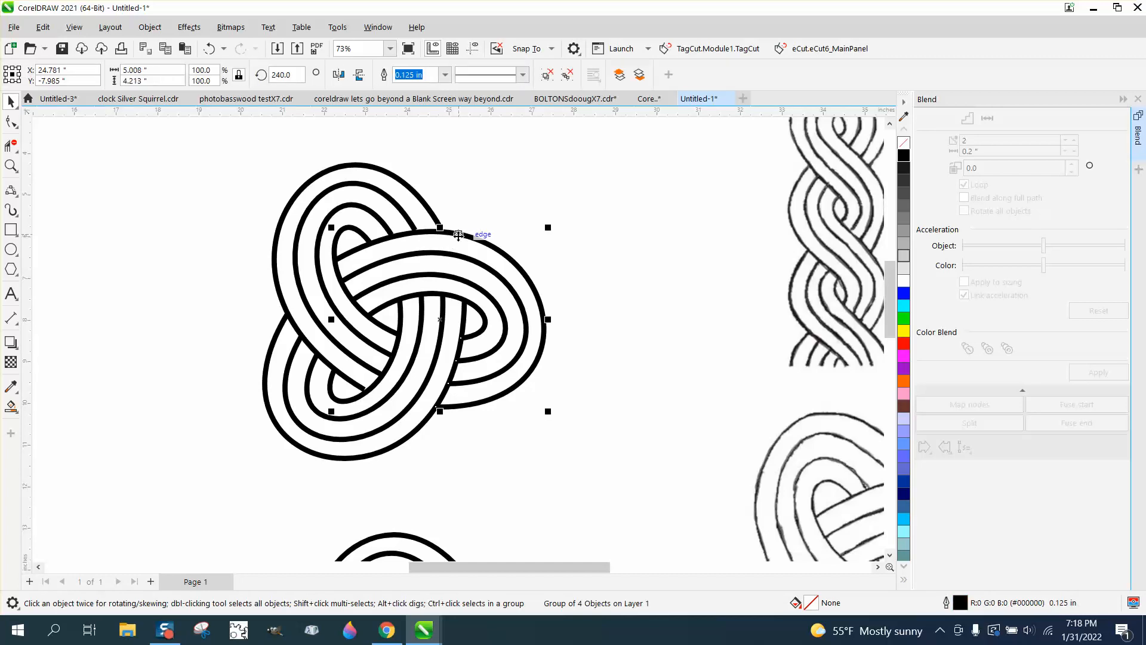
{"action": "left_click_drag", "start_coordinate": [458, 235], "coordinate": [458, 235]}
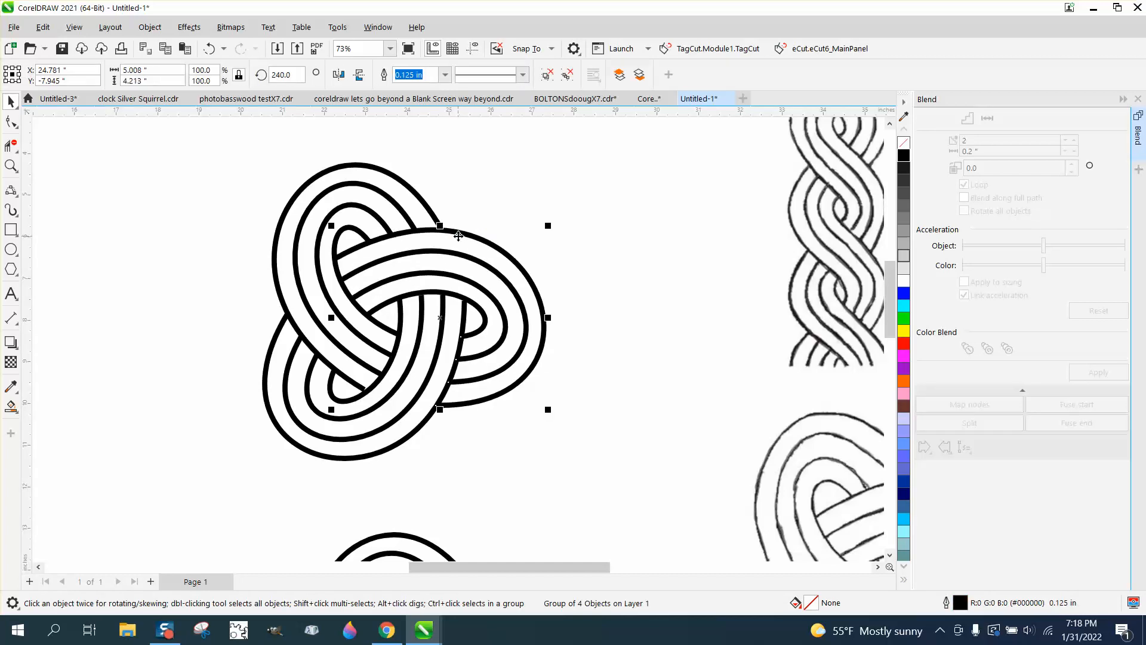
{"action": "left_click", "coordinate": [538, 242]}
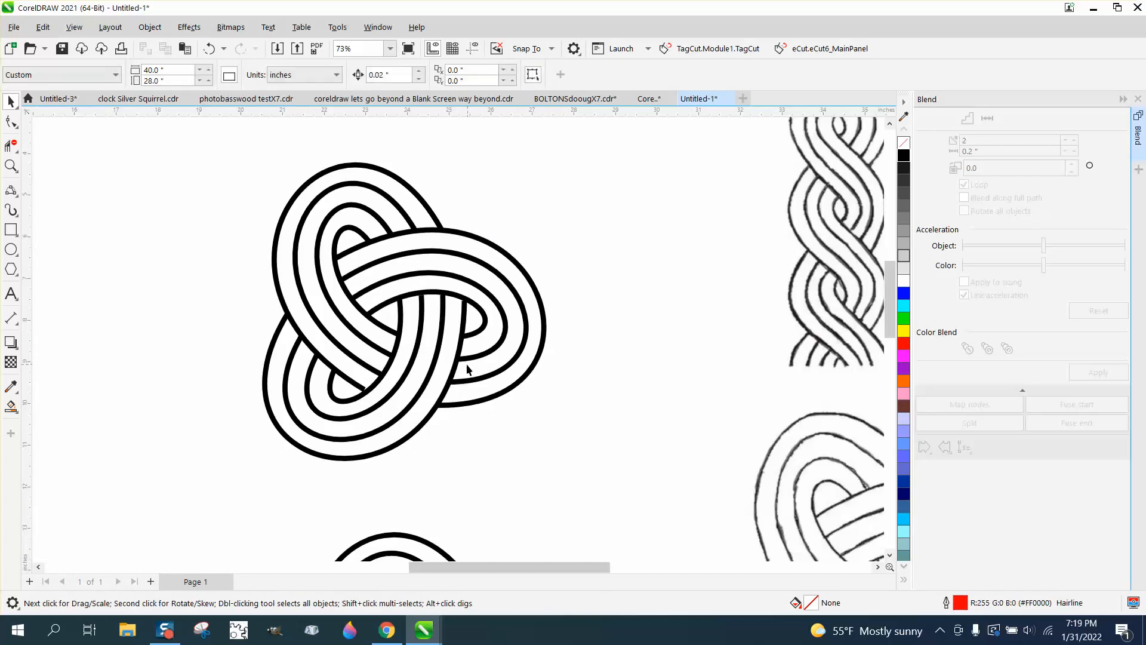
Nudge the 120-degree loop 0.02 in left and 0.02 in up to tidy its joins with the other loops.
{"action": "scroll", "coordinate": [468, 368], "scroll_direction": "down", "scroll_amount": 3}
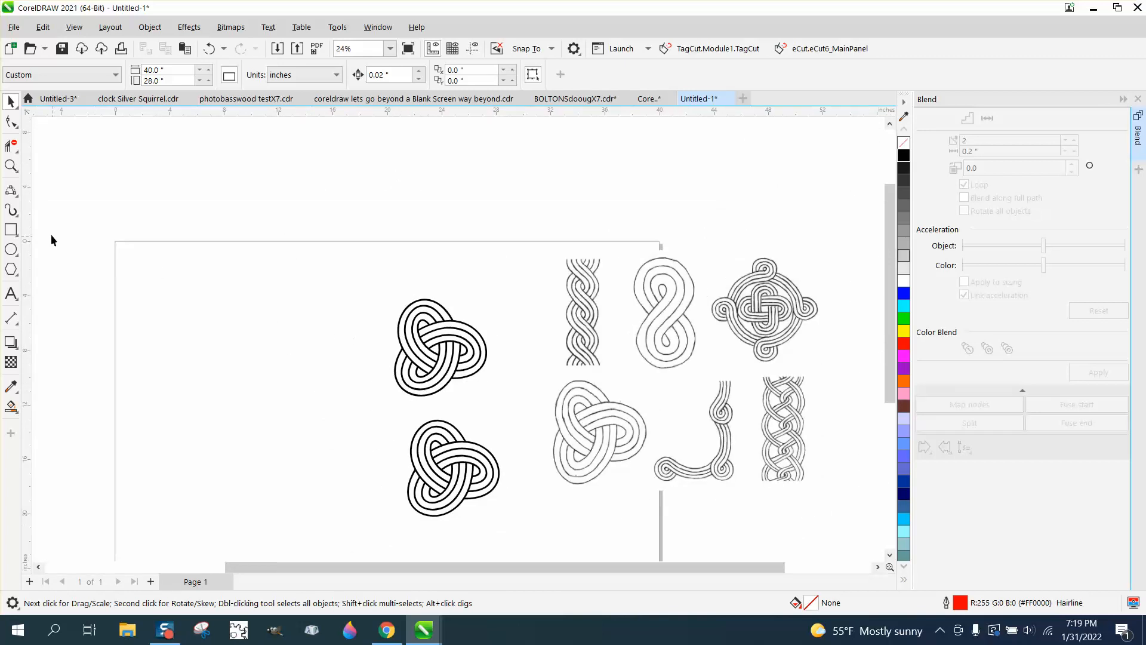
{"action": "left_click", "coordinate": [10, 166]}
{"action": "mouse_move", "coordinate": [333, 287]}
{"action": "left_mouse_down"}
{"action": "mouse_move", "coordinate": [398, 350]}
{"action": "mouse_move", "coordinate": [511, 411]}
{"action": "left_mouse_up"}
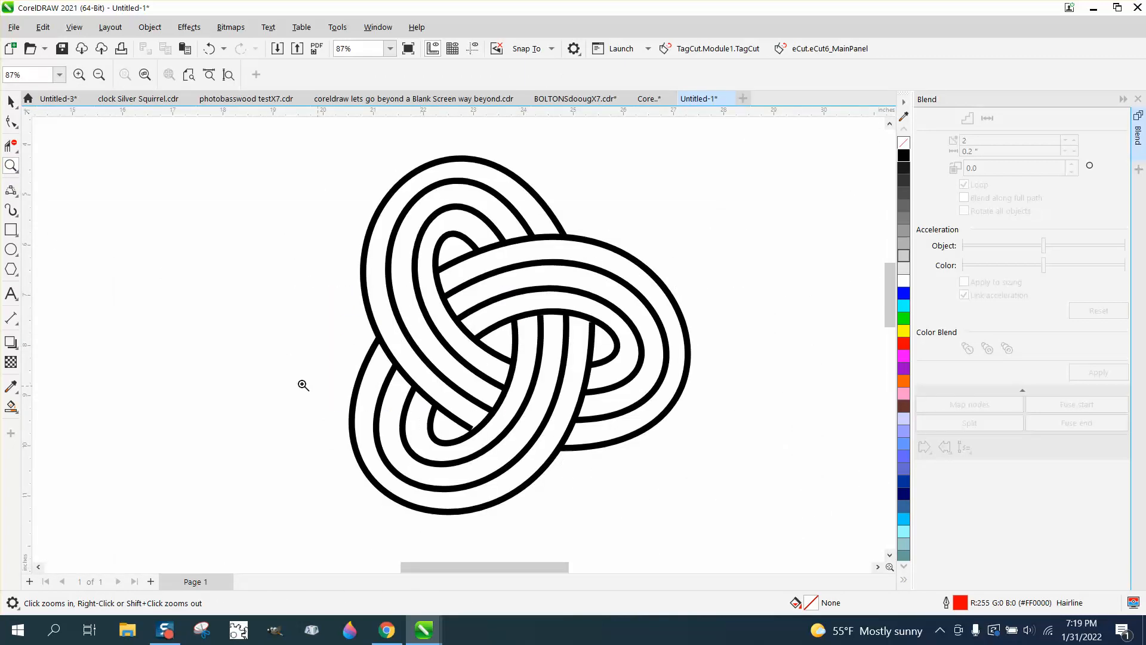
{"action": "left_click", "coordinate": [10, 101]}
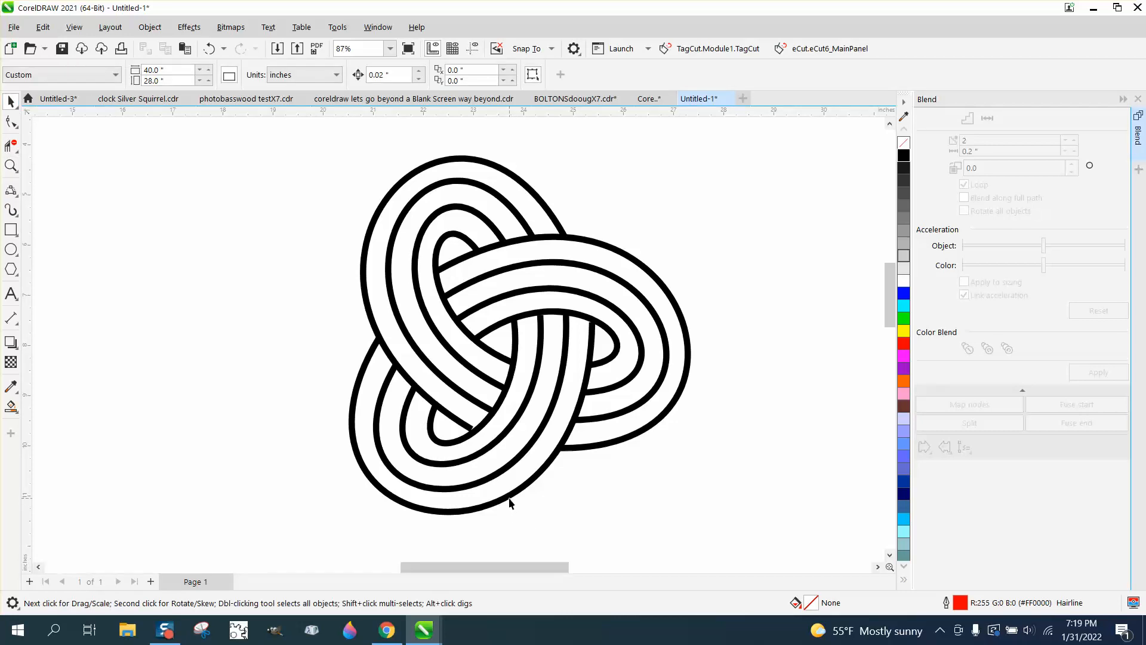
{"action": "left_click", "coordinate": [511, 501]}
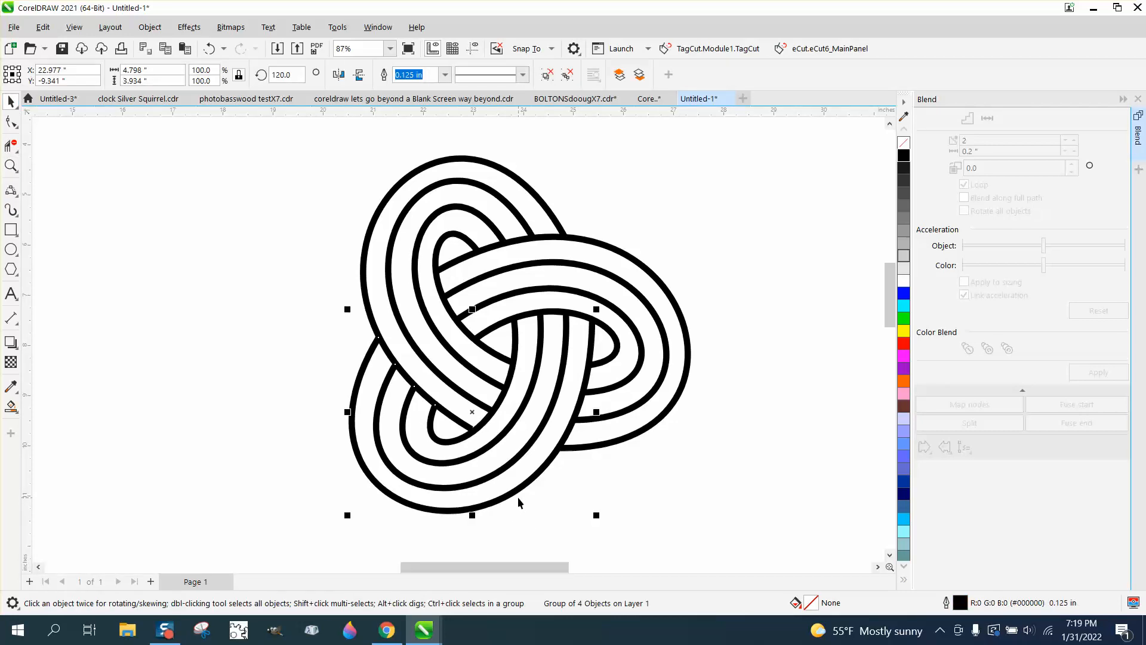
{"action": "key", "text": "Left"}
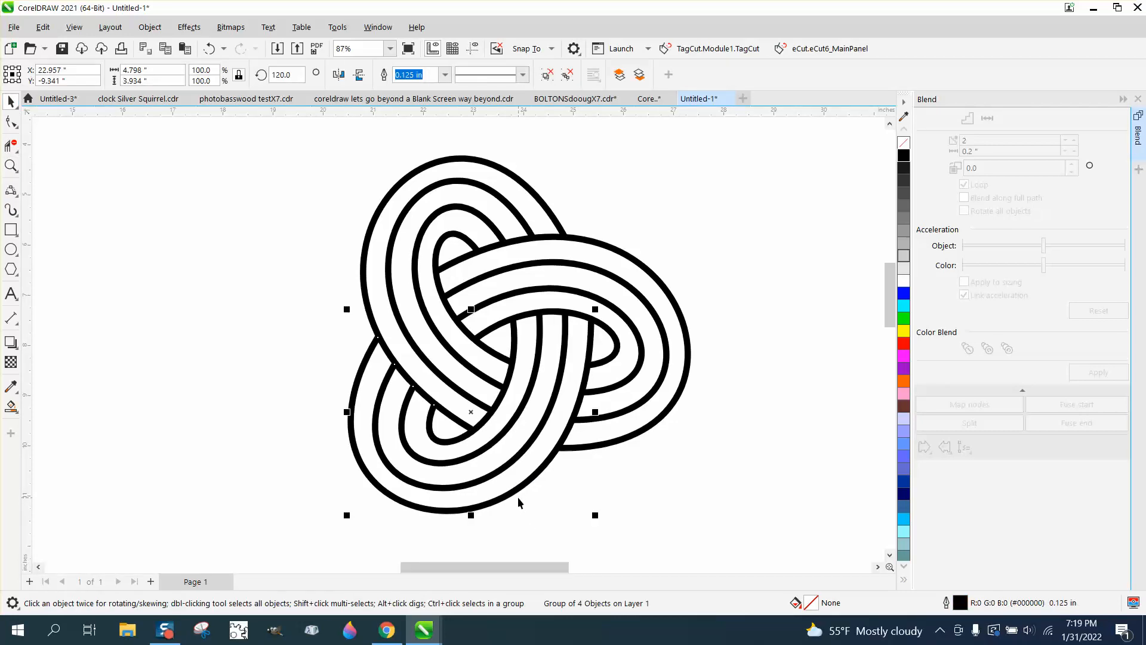
{"action": "key", "text": "Up"}
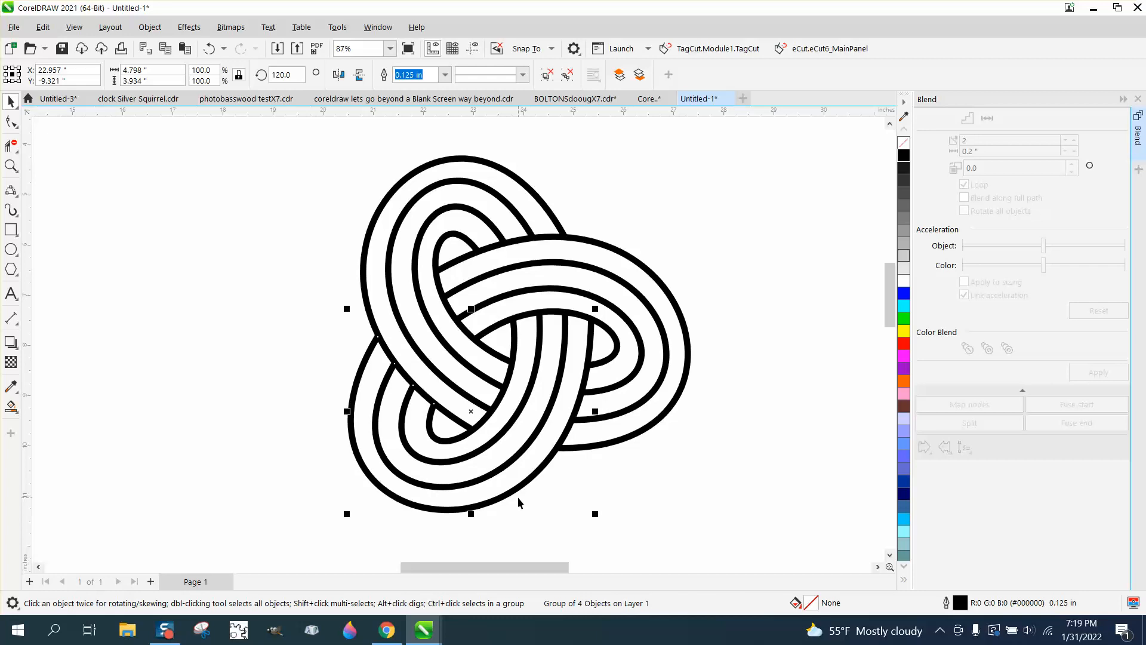
{"action": "left_click", "coordinate": [596, 545]}
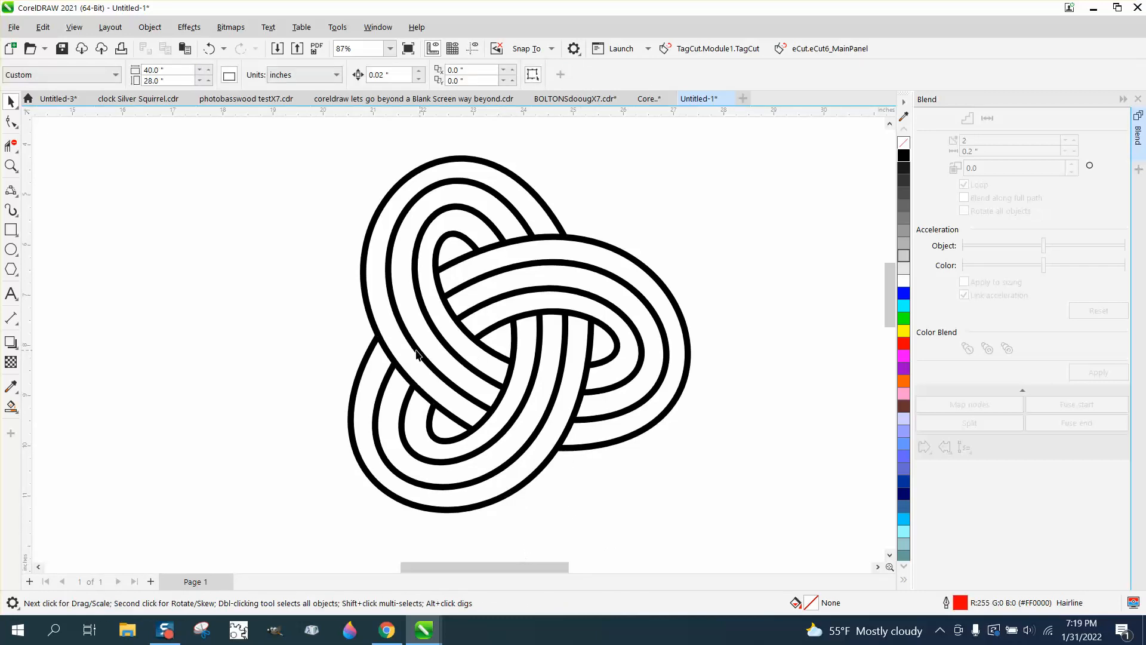
Move the scanned knot-pattern bitmap slightly up and left, closer to the redrawn knots.
{"action": "scroll", "coordinate": [416, 355], "scroll_direction": "down", "scroll_amount": 3}
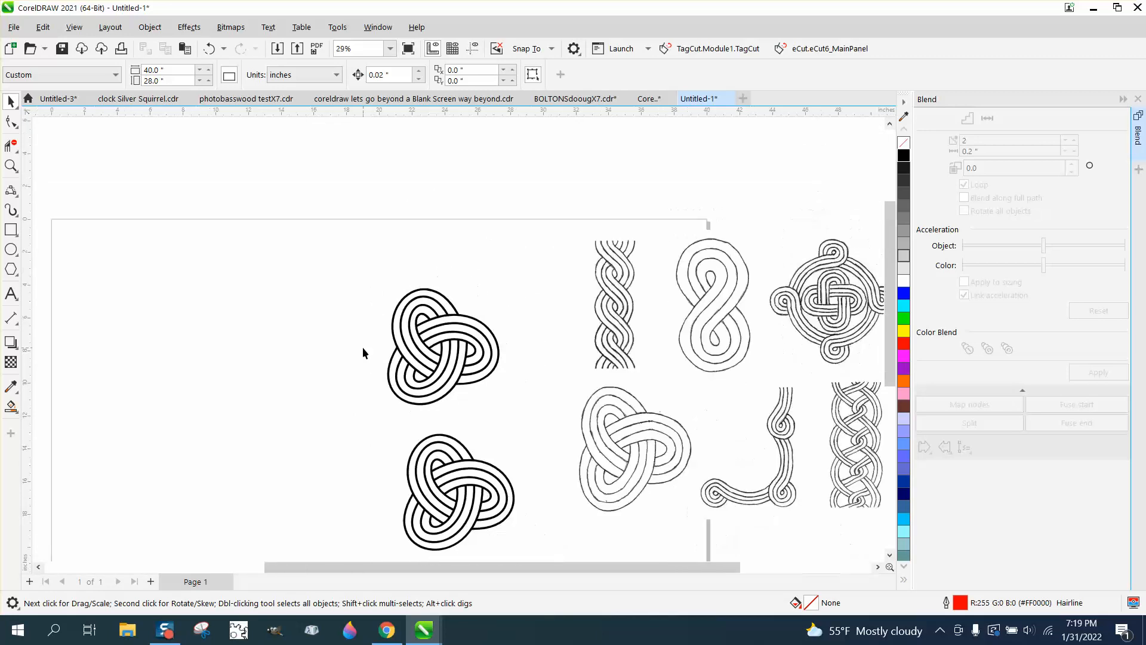
{"action": "scroll", "coordinate": [363, 348], "scroll_direction": "down", "scroll_amount": 1}
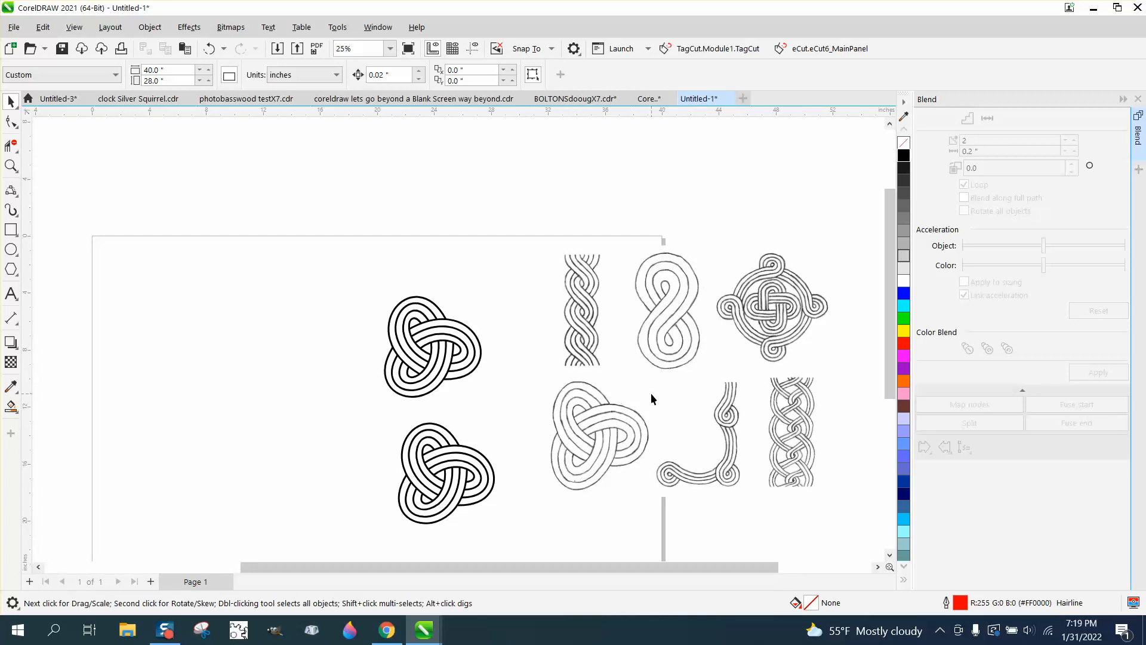
{"action": "mouse_move", "coordinate": [650, 366]}
{"action": "left_mouse_down"}
{"action": "mouse_move", "coordinate": [780, 520]}
{"action": "mouse_move", "coordinate": [683, 399]}
{"action": "mouse_move", "coordinate": [588, 369]}
{"action": "left_mouse_up"}
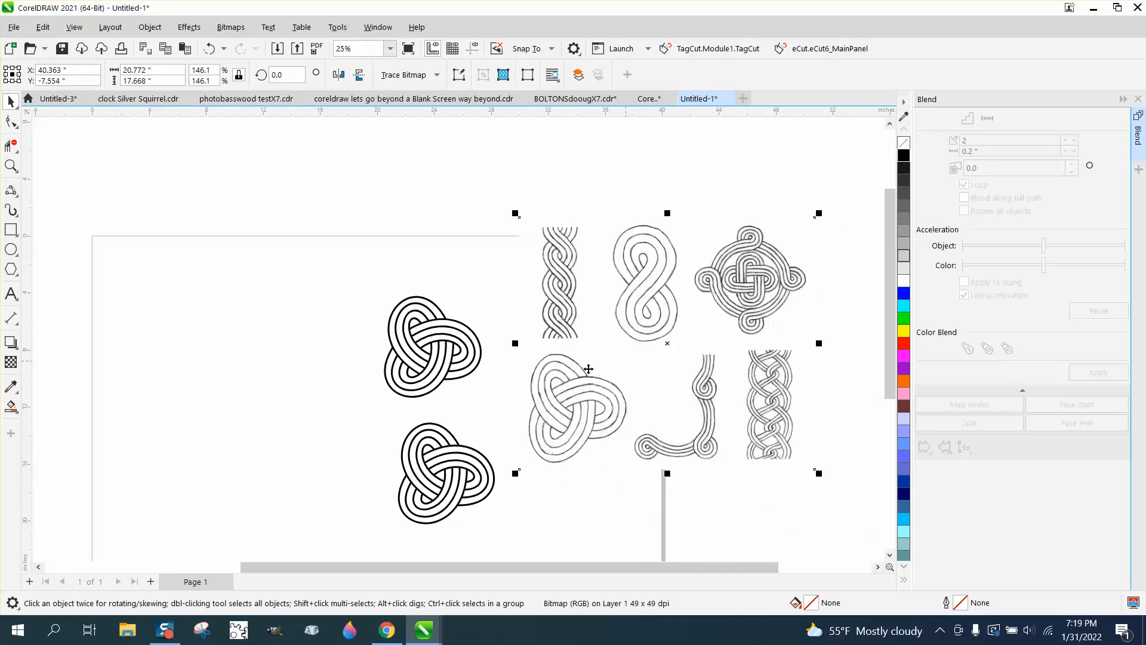
Examine the scanned corner scroll pattern and the scanned three-loop knot up close.
{"action": "left_click", "coordinate": [11, 166]}
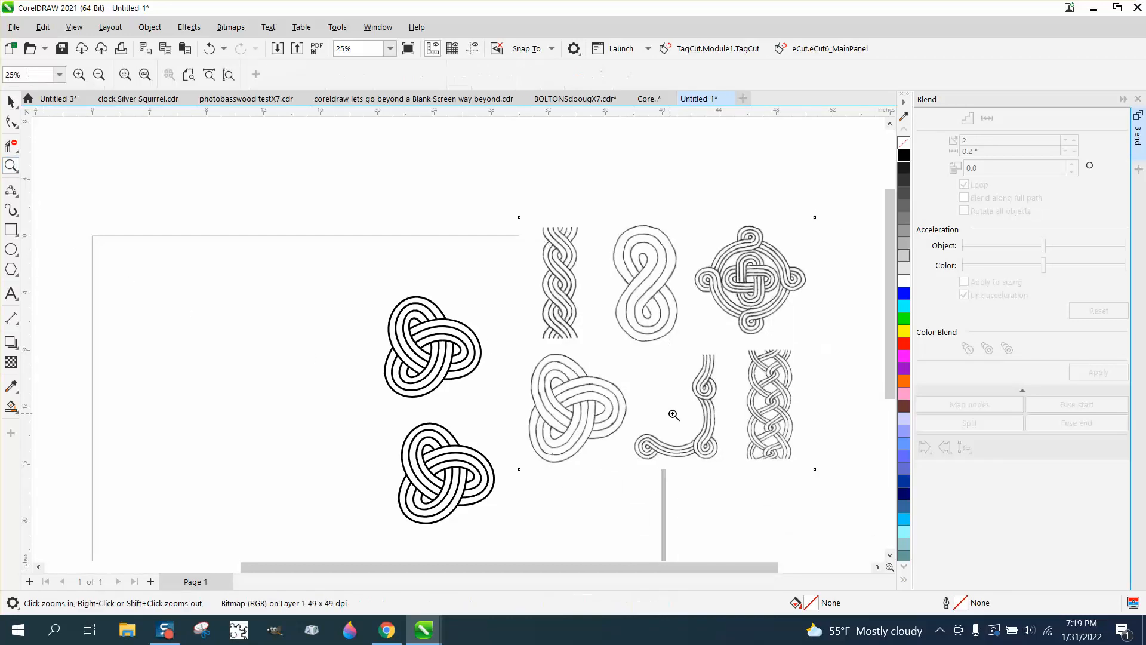
{"action": "left_click_drag", "start_coordinate": [627, 370], "coordinate": [778, 480]}
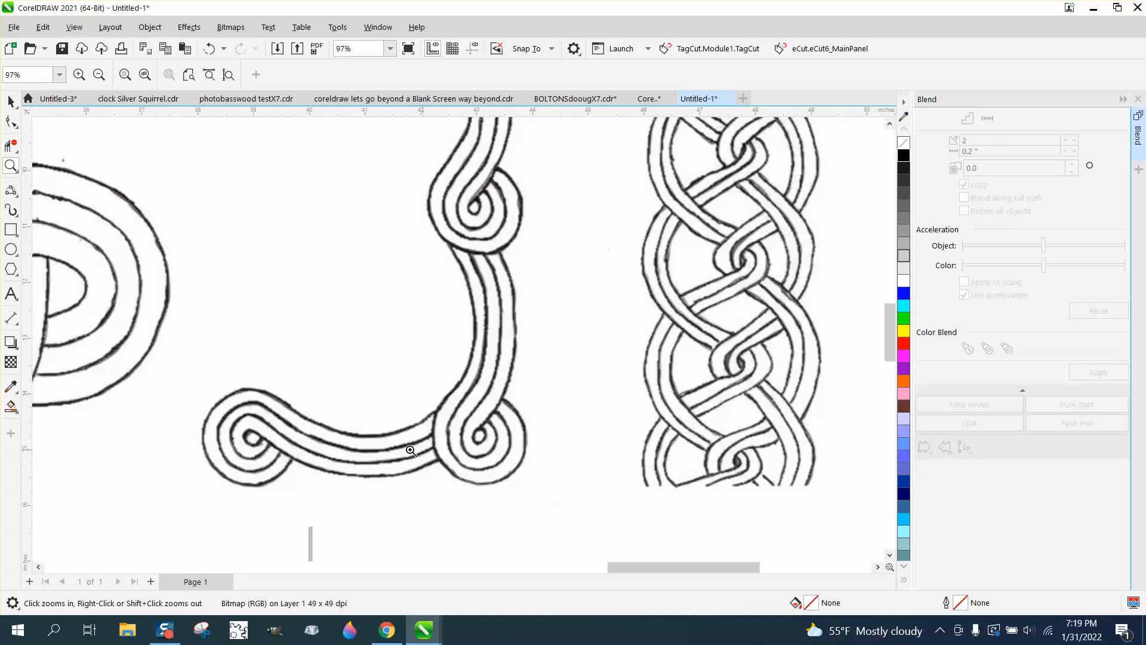
{"action": "right_click", "coordinate": [449, 334]}
{"action": "right_click", "coordinate": [488, 341]}
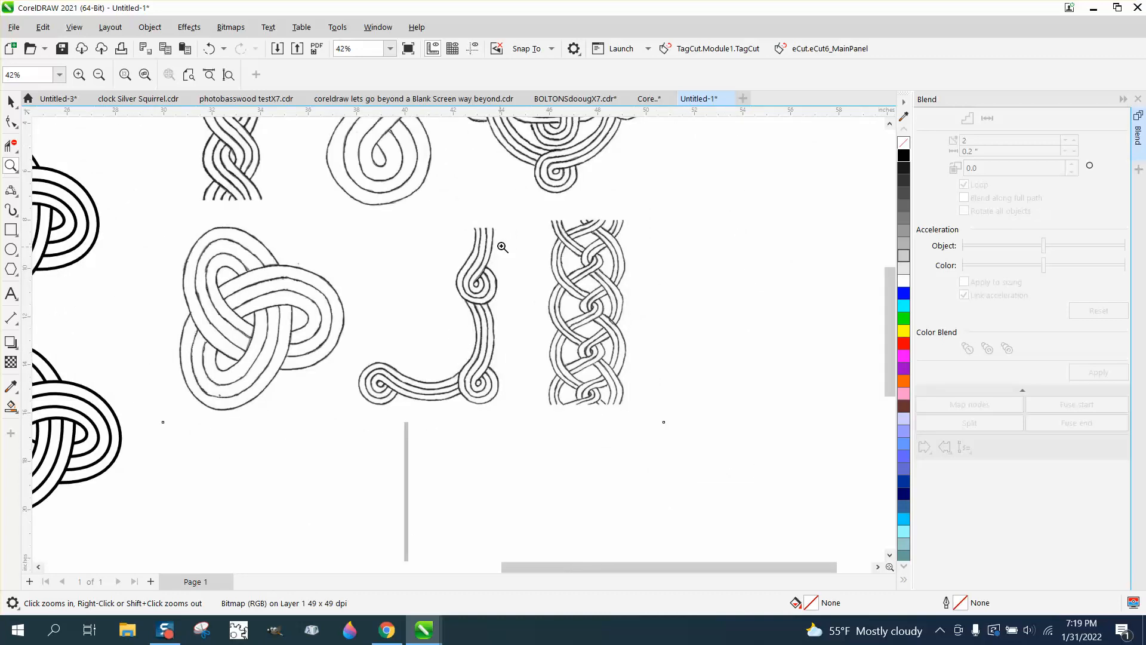
{"action": "left_click_drag", "start_coordinate": [521, 353], "coordinate": [342, 433]}
{"action": "scroll", "coordinate": [406, 433], "scroll_direction": "down", "scroll_amount": 7}
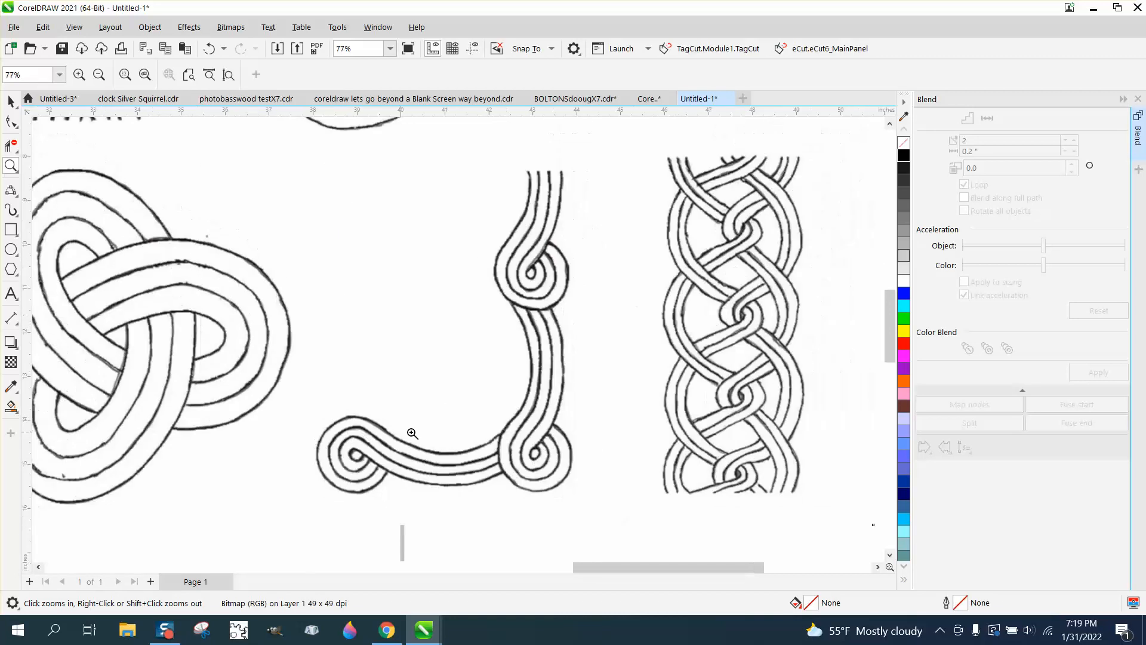
{"action": "left_click_drag", "start_coordinate": [321, 354], "coordinate": [451, 455]}
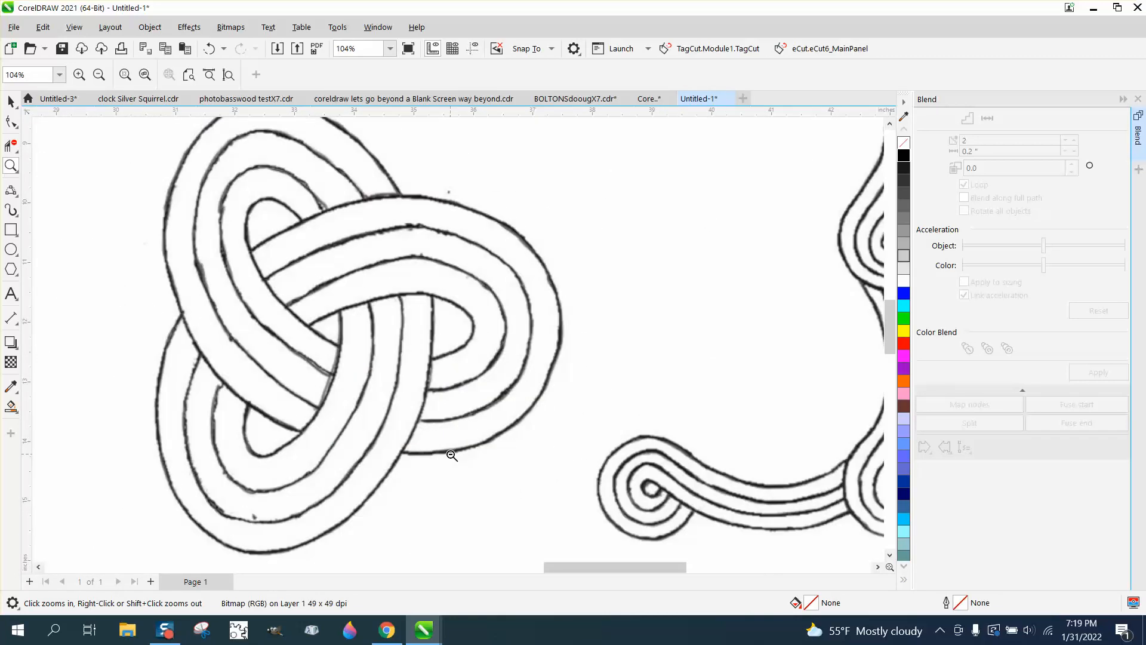